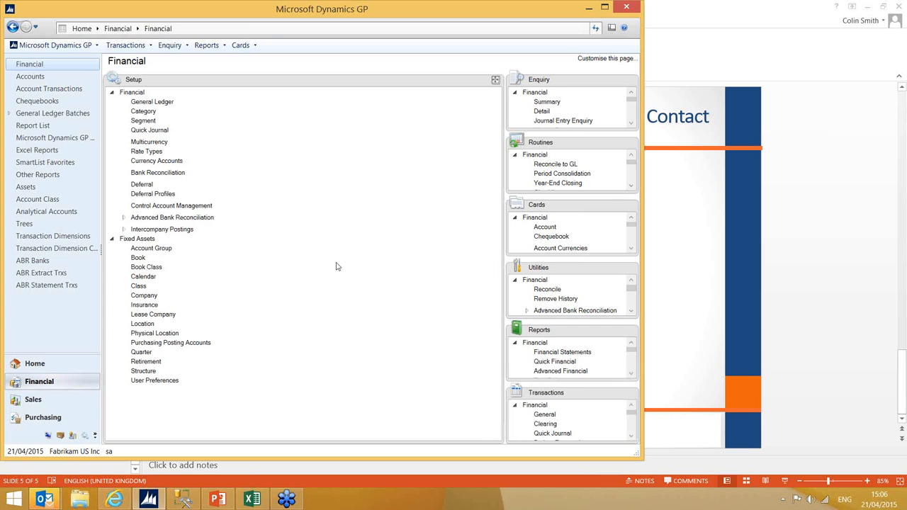
- Examine the Intercompany Setup options of the current company, Fabrikam US Inc, and close the setup window
left_click(183, 232)
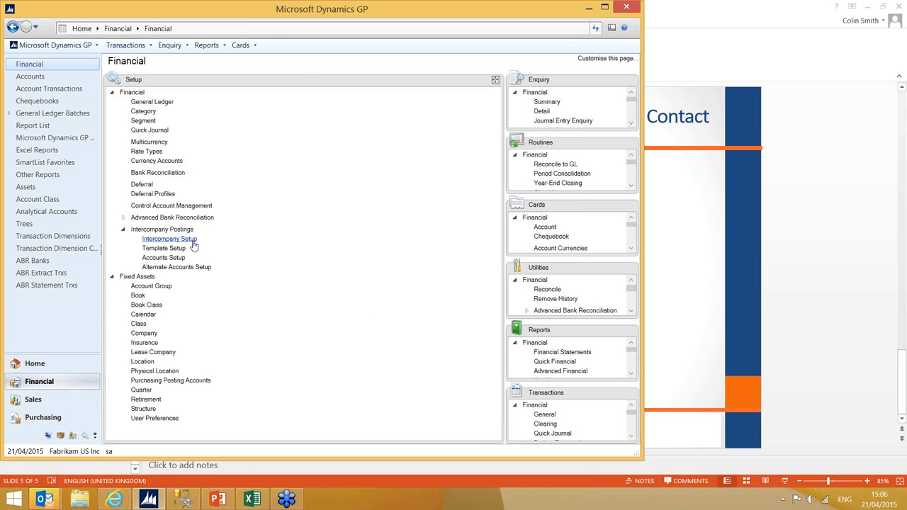
left_click(193, 240)
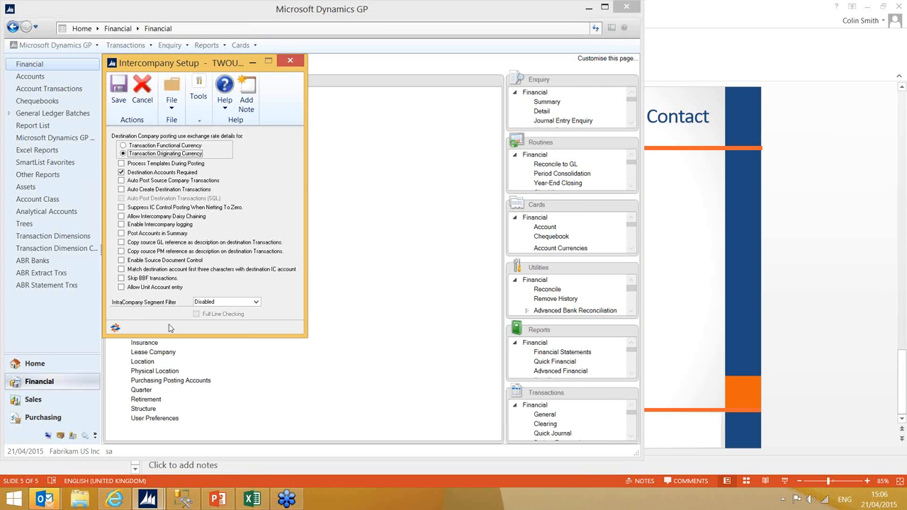
left_click(292, 65)
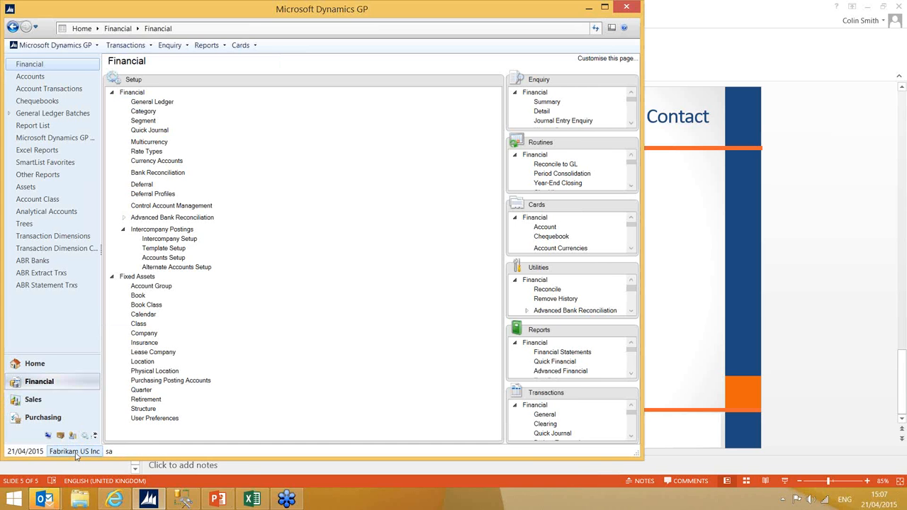
- Switch the login to the company Fabrikam, Inc. and acknowledge the sample company notice
left_click(74, 451)
left_click(527, 256)
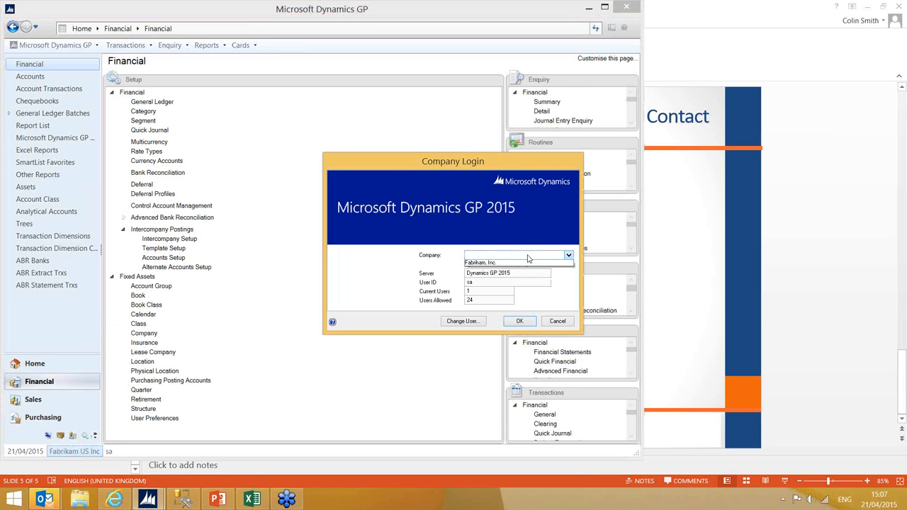
left_click(496, 268)
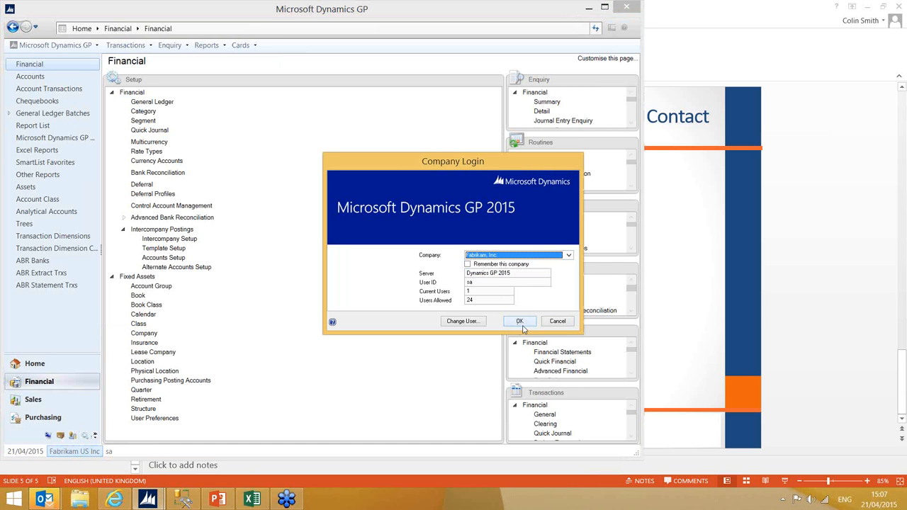
left_click(520, 322)
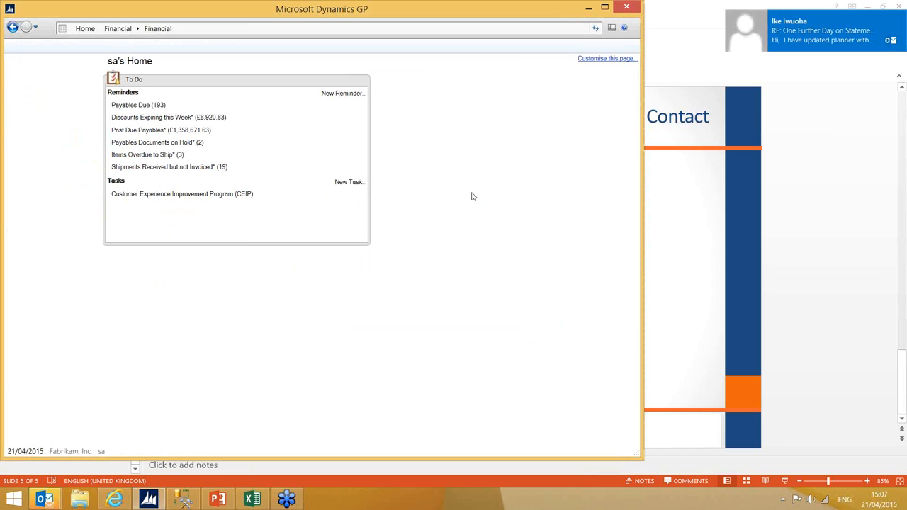
left_click(453, 278)
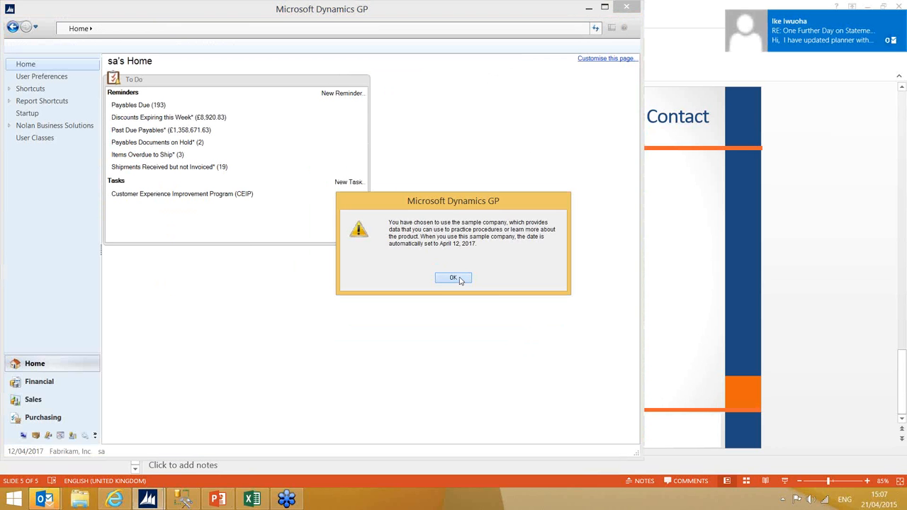
- Examine the Intercompany Setup options under Financial for Fabrikam, Inc. and close the setup window
left_click(51, 385)
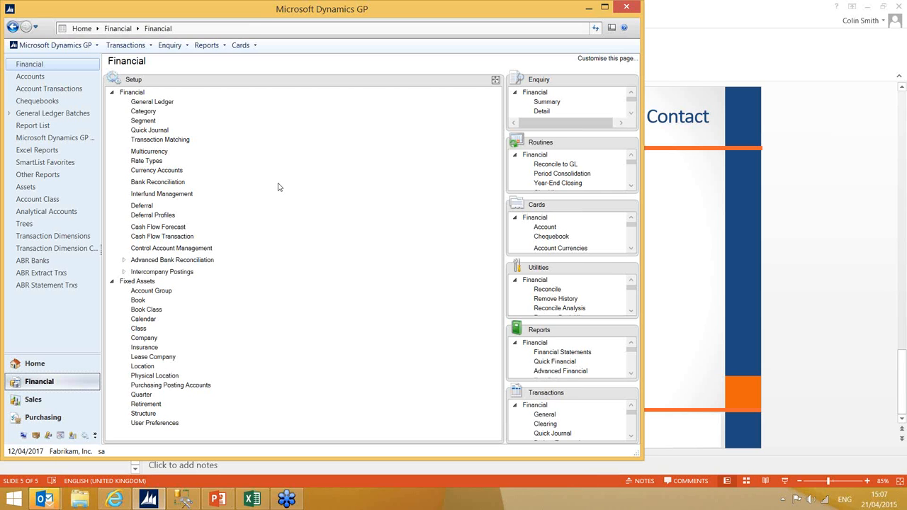
left_click(168, 272)
left_click(170, 281)
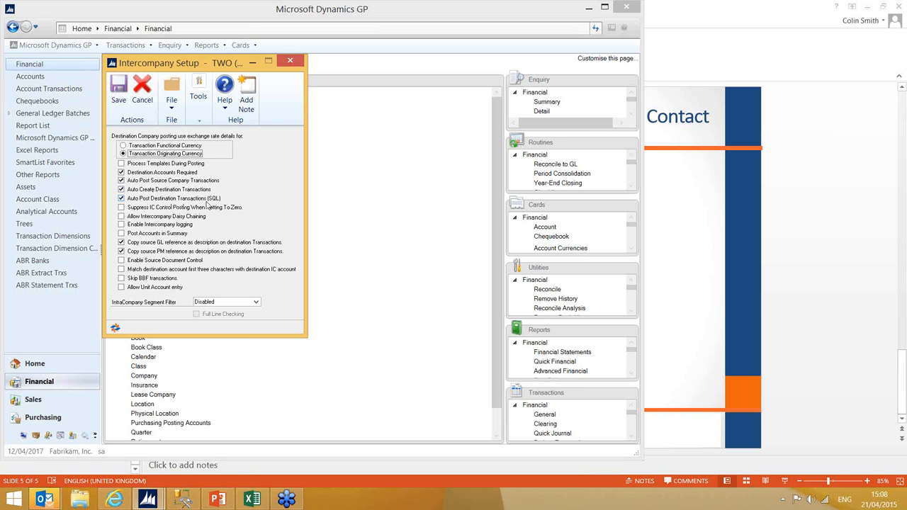
left_click(289, 62)
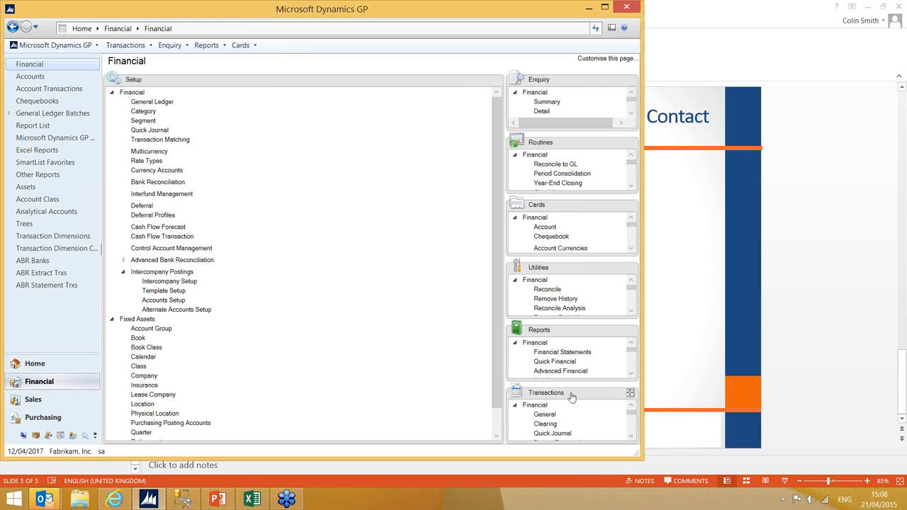
- Start a general journal transaction and create the batch CSEXP for it
left_click_drag(571, 394, 410, 295)
left_click(141, 102)
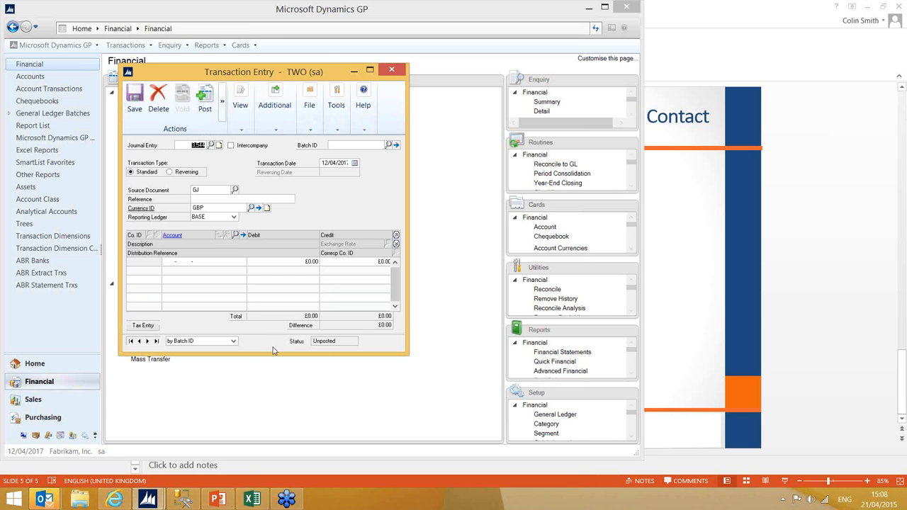
key("Tab")
key("Tab")
type("CS")
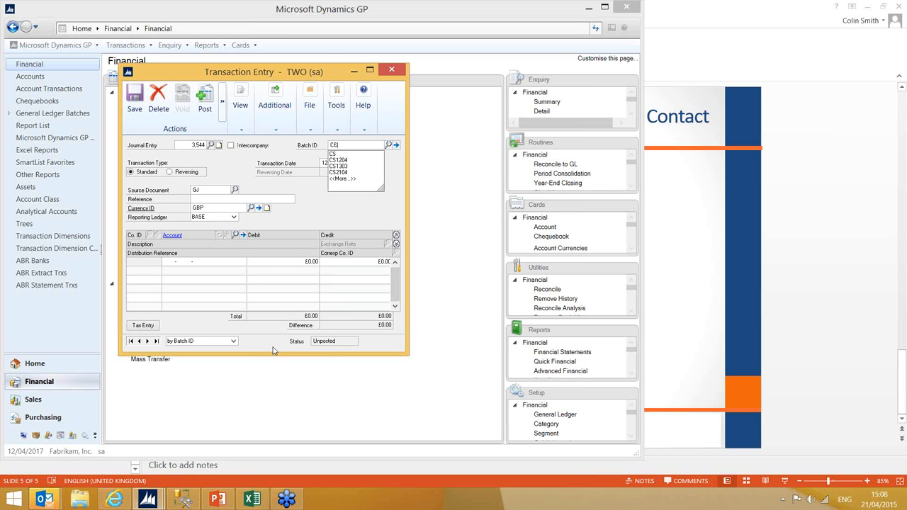
type("EXP")
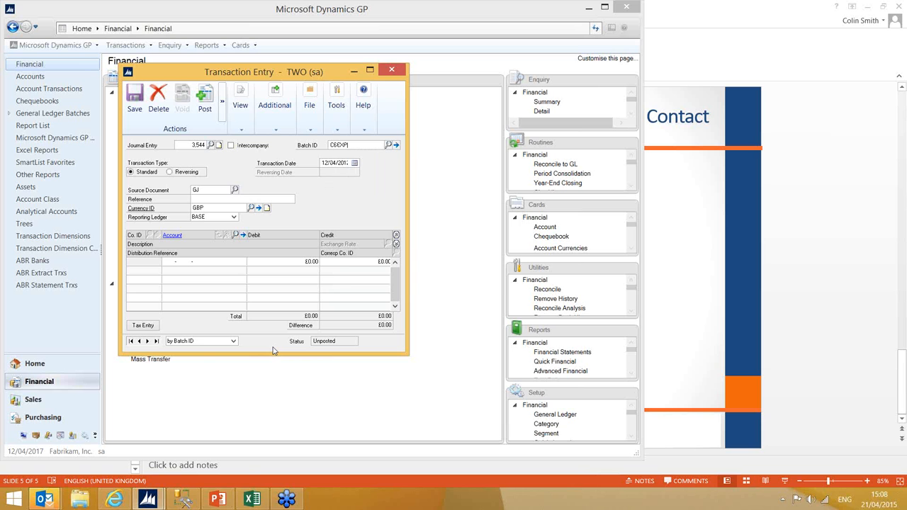
key("Tab")
key("Return")
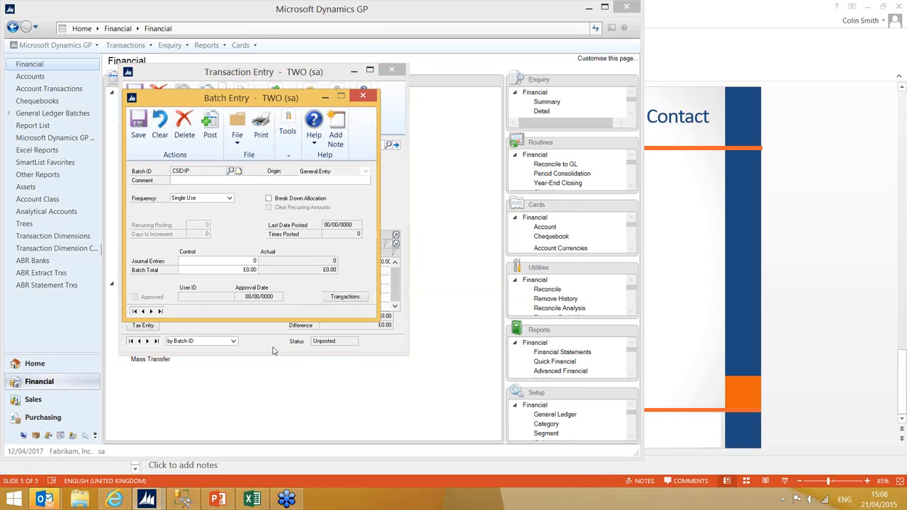
left_click(274, 351)
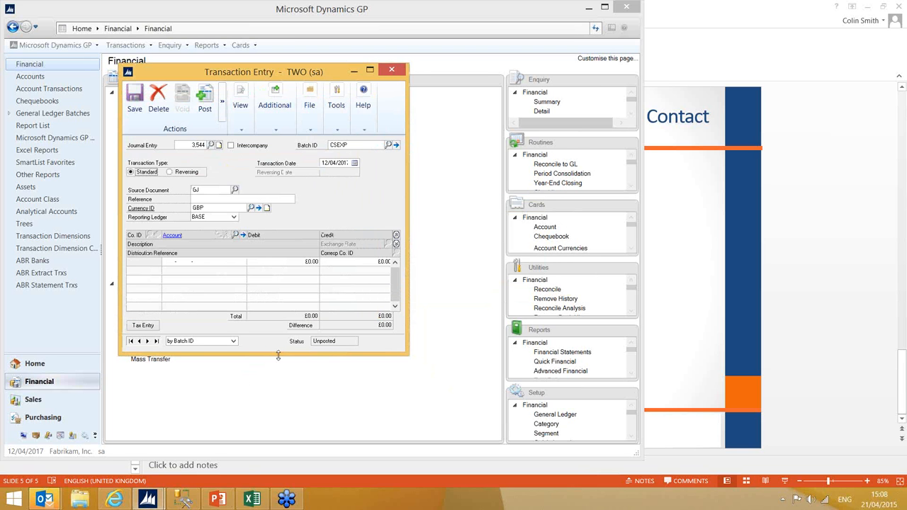
- Date the journal transaction 21/04/2017 and enter the reference "Travel Expenses US trip"
key("Tab")
type("21")
key("Tab")
key("Tab")
type("Travel Expenses US trip")
key("Tab")
key("Tab")
key("Tab")
- Enter the first distribution line for account 100-6520-00 with a £30.00 debit and show the line details
type("100 -  -")
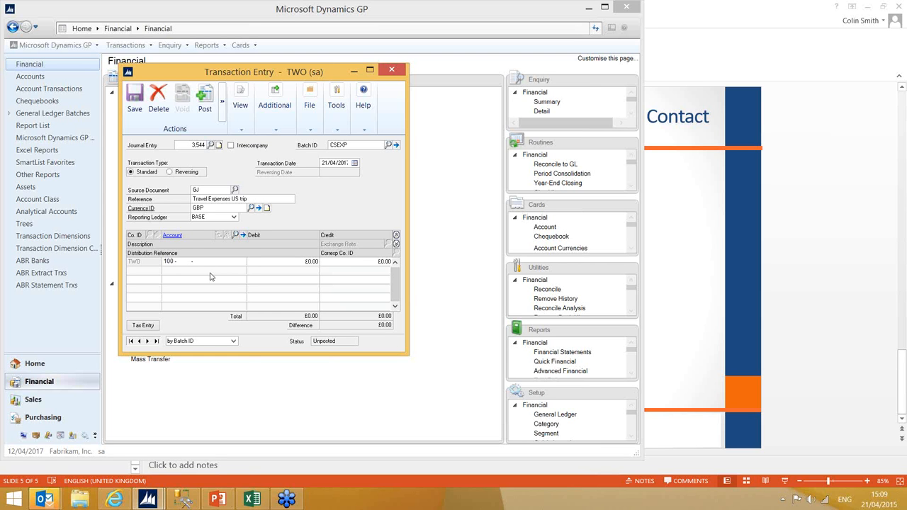
type("0 -862")
key("BackSpace")
type("6")
type("62")
key("BackSpace")
type("662000")
key("Tab")
type("83")
key("Tab")
left_click(395, 243)
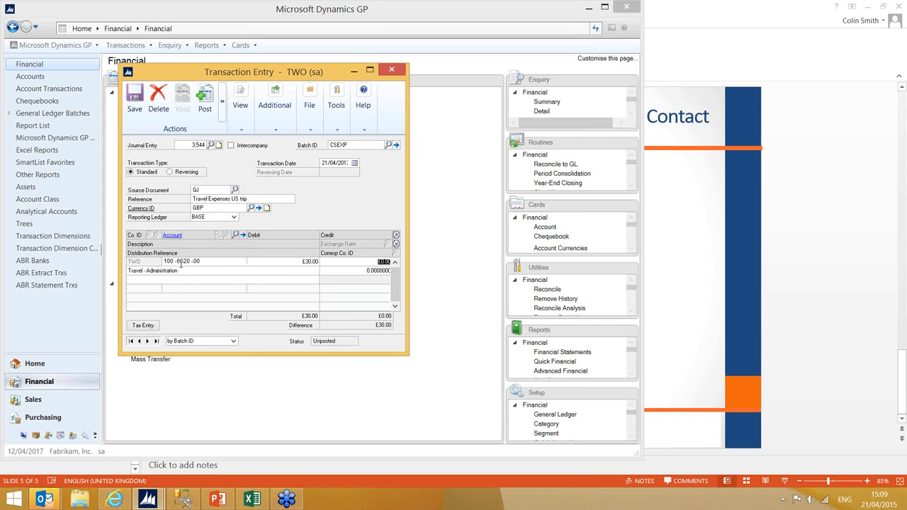
left_click(177, 272)
- Add a second distribution line for account 500-6520-00 with a £400.00 debit and collapse the line details
left_click(166, 296)
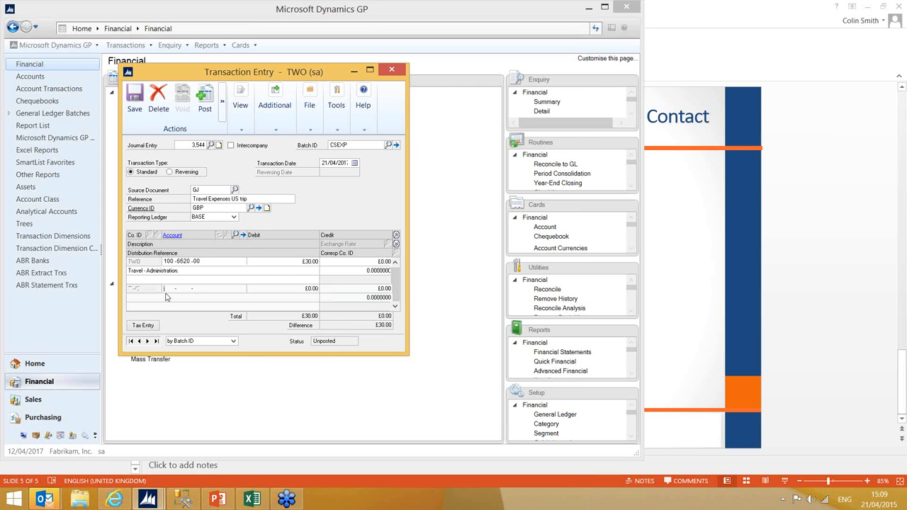
type("500 -3520 -00")
key("Tab")
type("400")
key("Tab")
key("Tab")
left_click(396, 236)
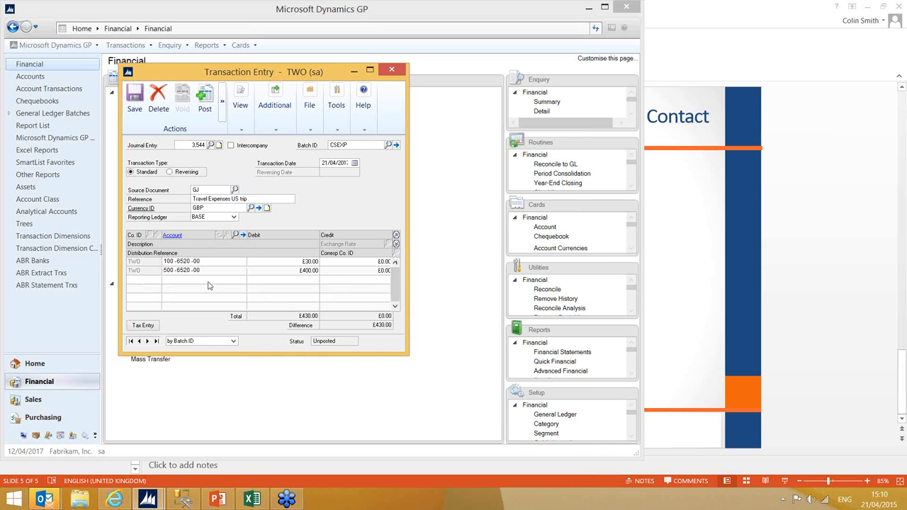
- Add a third distribution line for account 000-1100-00 with a £430.00 credit
double_click(168, 271)
key("Tab")
key("Tab")
key("Tab")
type("000 -1100 -00")
key("Tab")
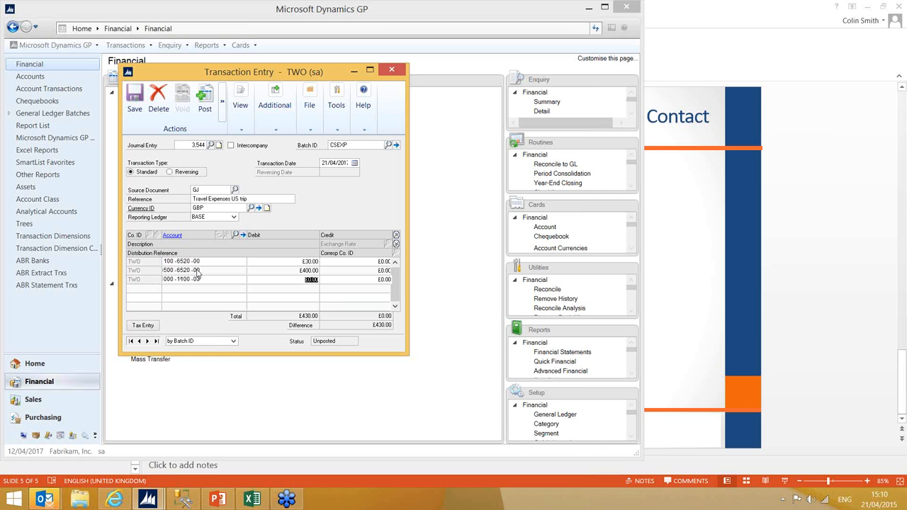
key("Tab")
type("4")
type("30")
key("Tab")
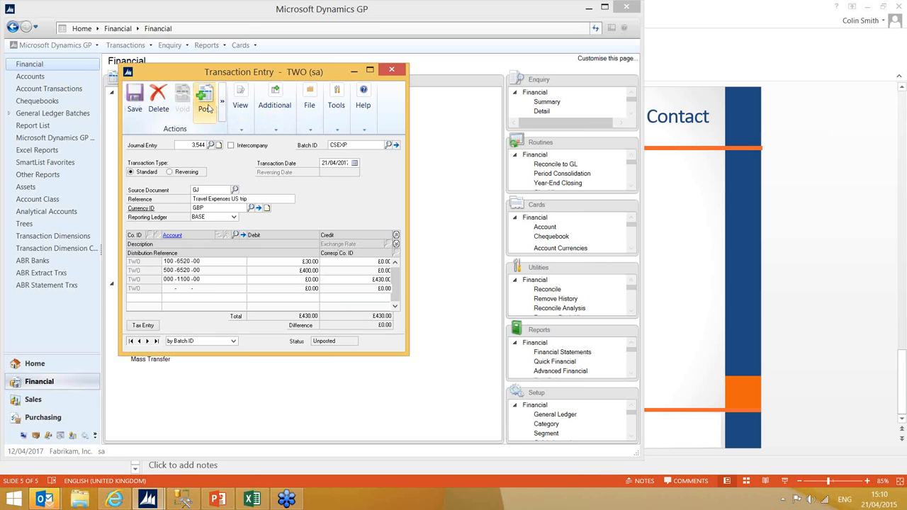
- Remove the batch ID from the journal transaction and post the transaction directly
double_click(349, 145)
key("Delete")
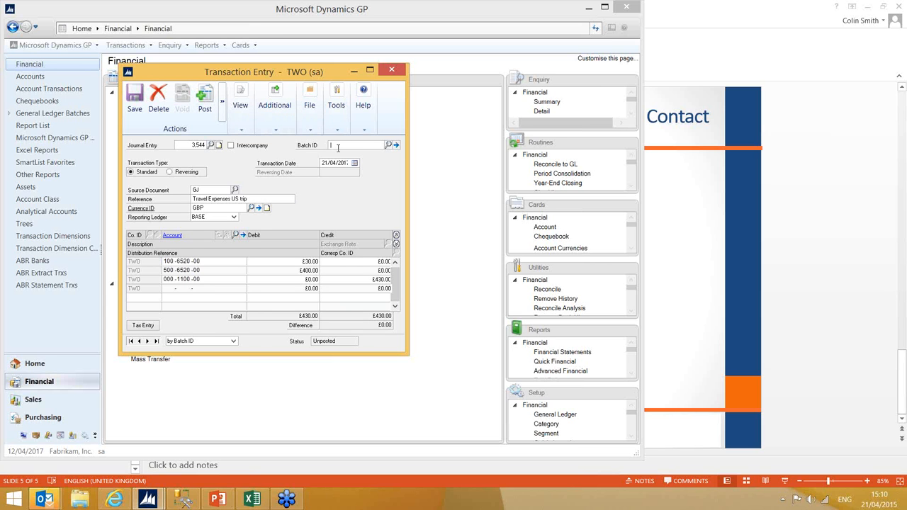
left_click(203, 96)
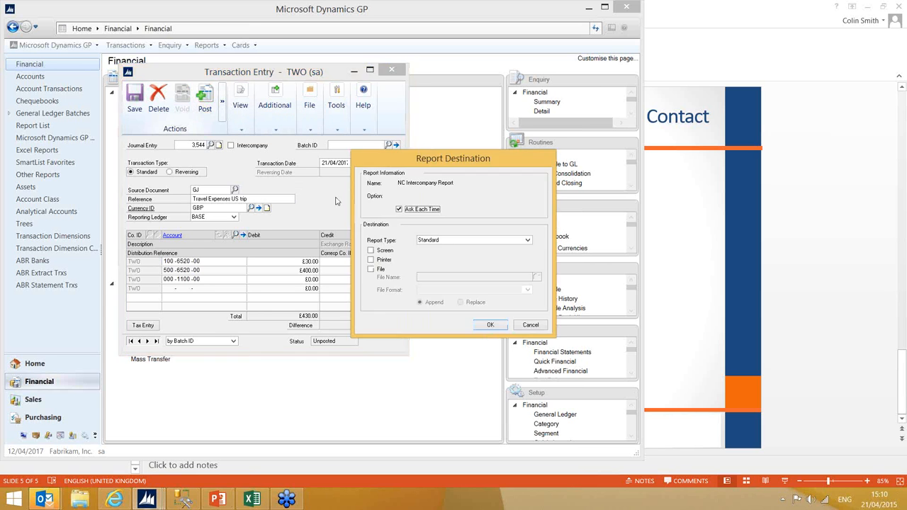
- Output the NC Intercompany Report and the General Posting Journal reports to the screen
left_click(370, 251)
left_click(492, 325)
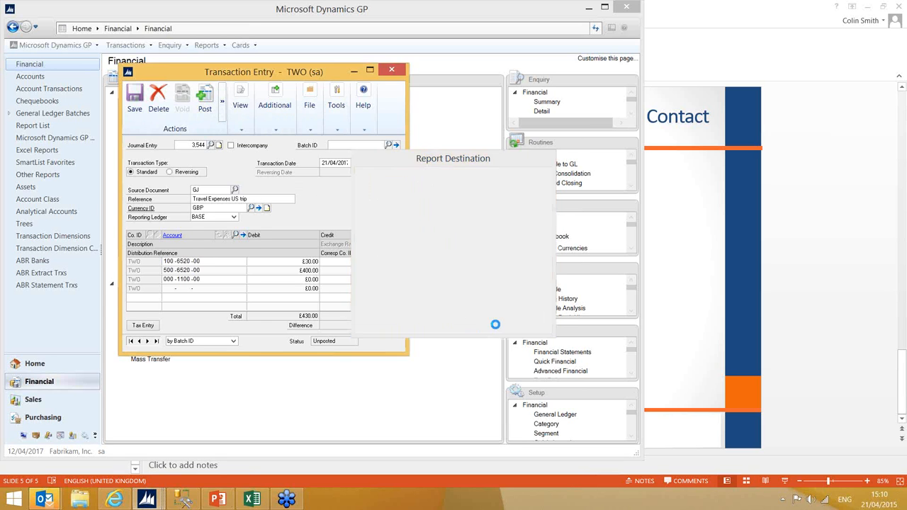
left_click(370, 250)
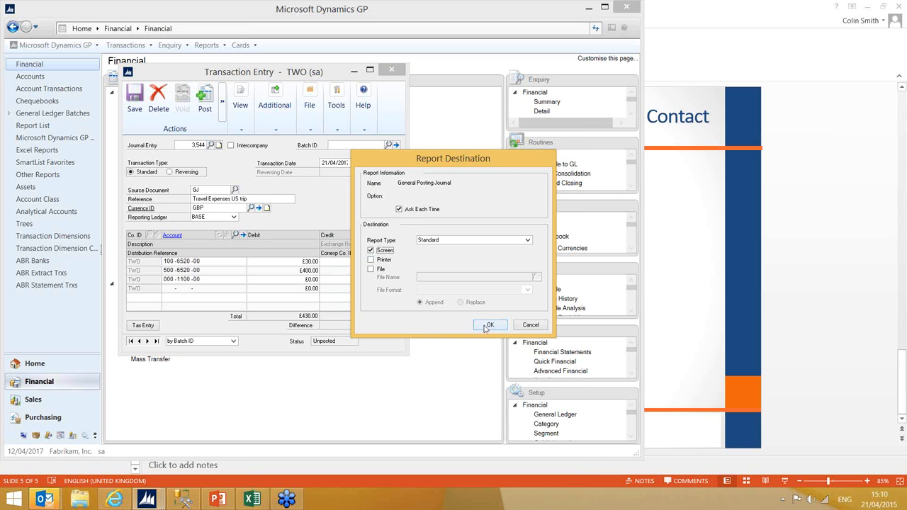
left_click(489, 325)
left_click(370, 251)
left_click(489, 324)
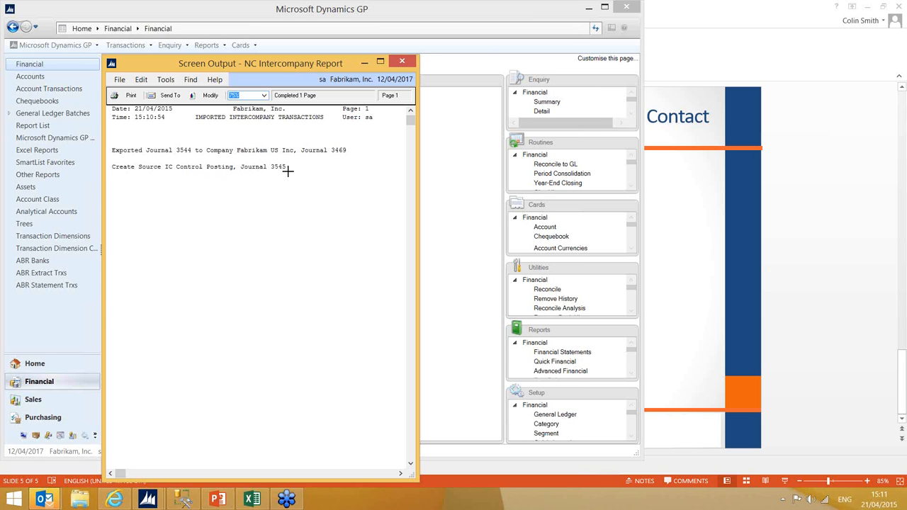
- Review the intercompany report and both general posting journals at full width, closing each one
left_click(402, 61)
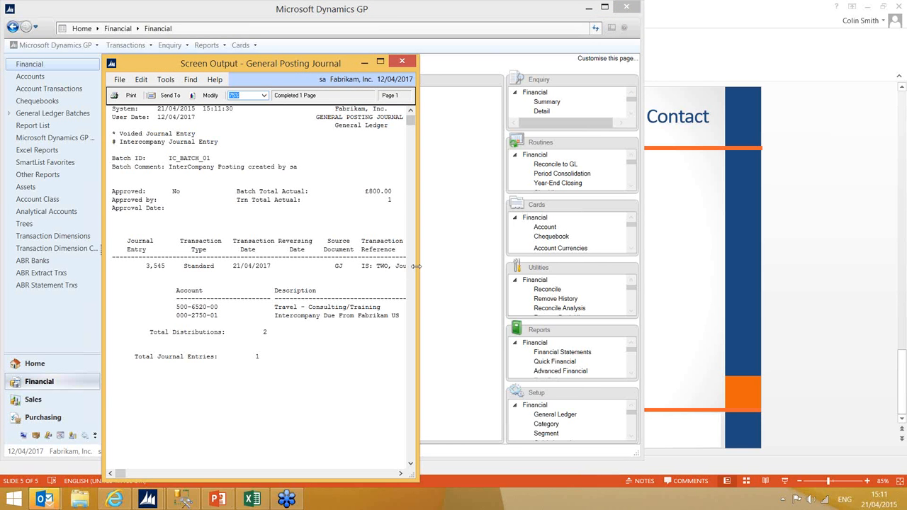
left_click_drag(417, 265, 647, 256)
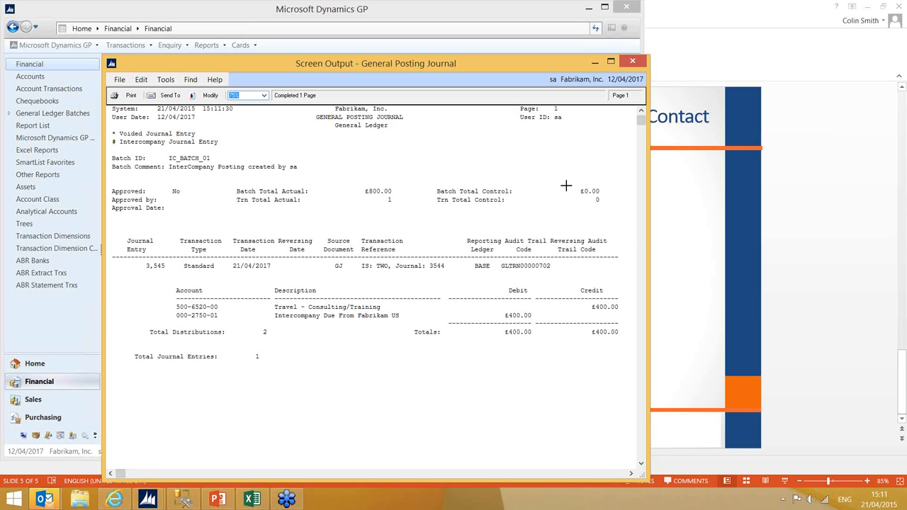
left_click(633, 63)
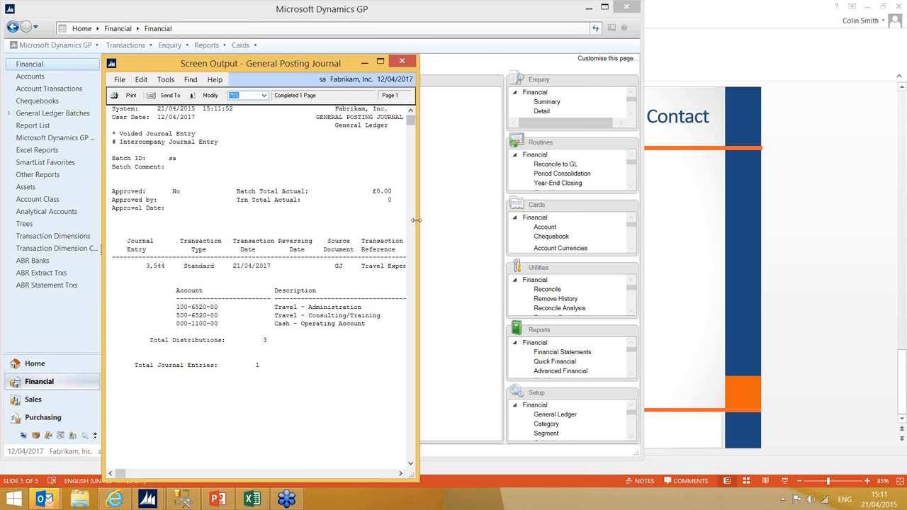
left_click_drag(418, 220, 659, 225)
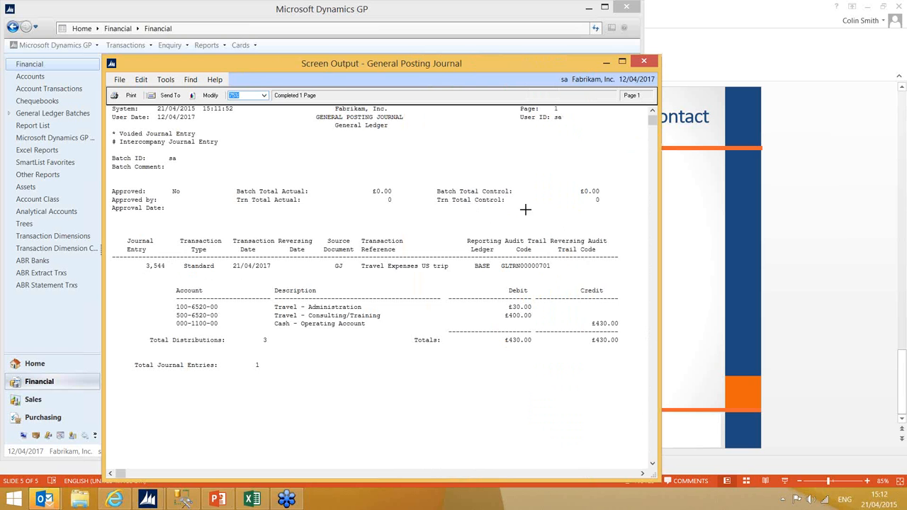
left_click(643, 61)
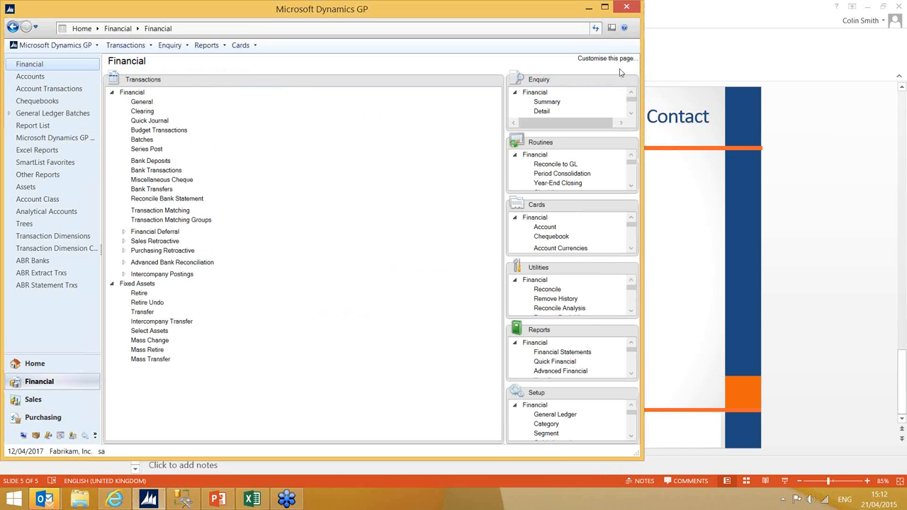
- Switch the login to the company Fabrikam US Inc
left_click(70, 452)
left_click(508, 257)
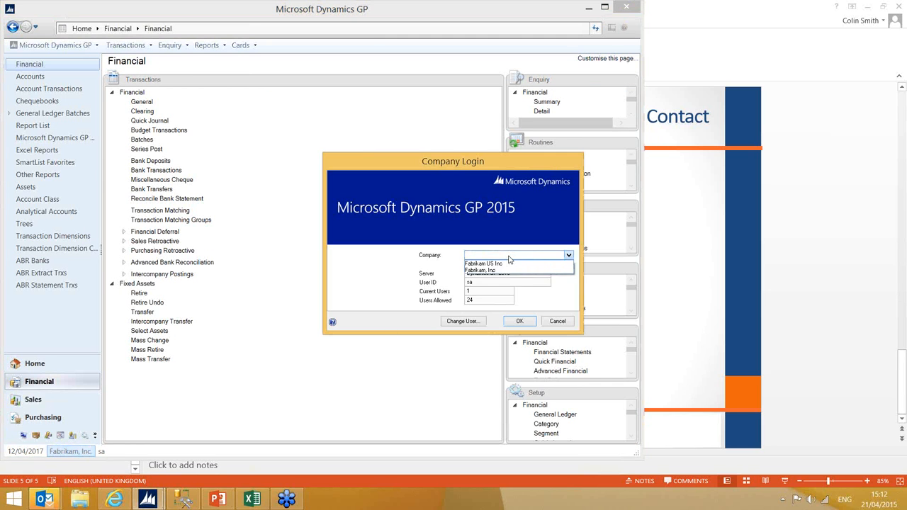
left_click(501, 265)
left_click(521, 322)
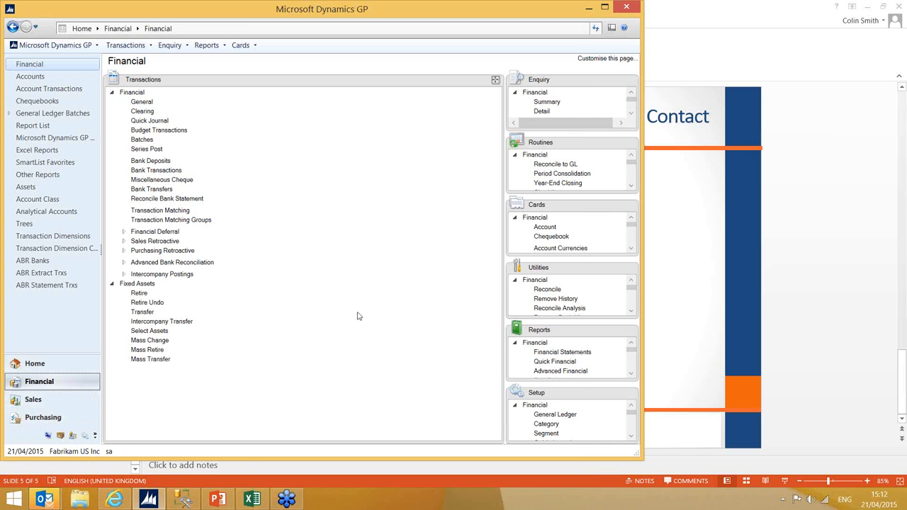
- Open the financial summary enquiry for account 100-6520-00 and show the year 2017
left_click(546, 102)
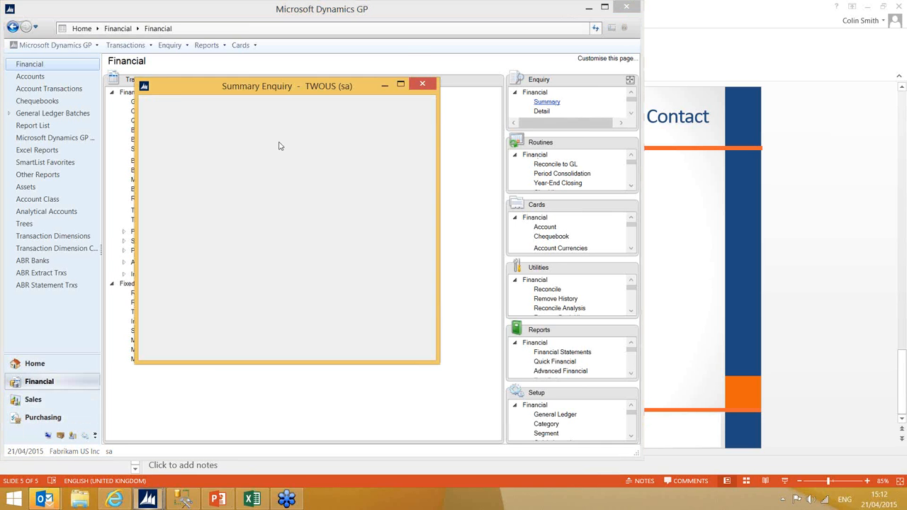
type("100 -")
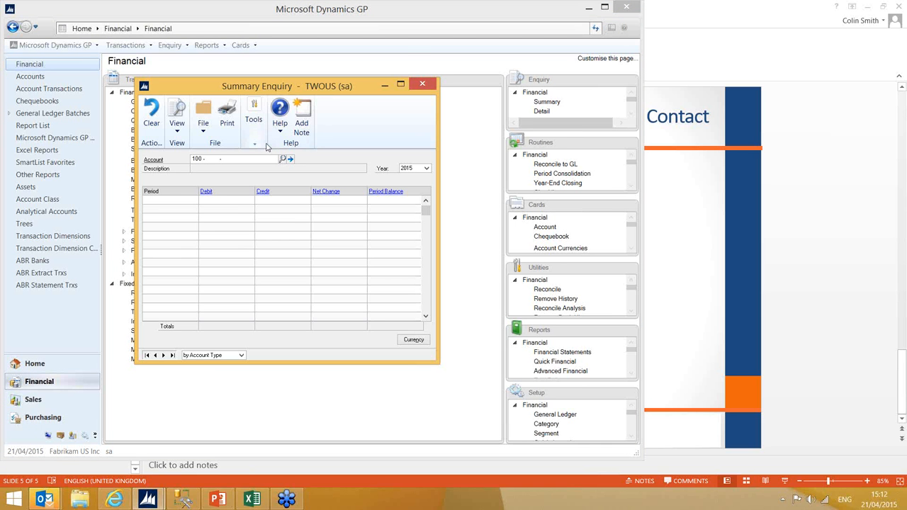
type("6520 -00")
key("Tab")
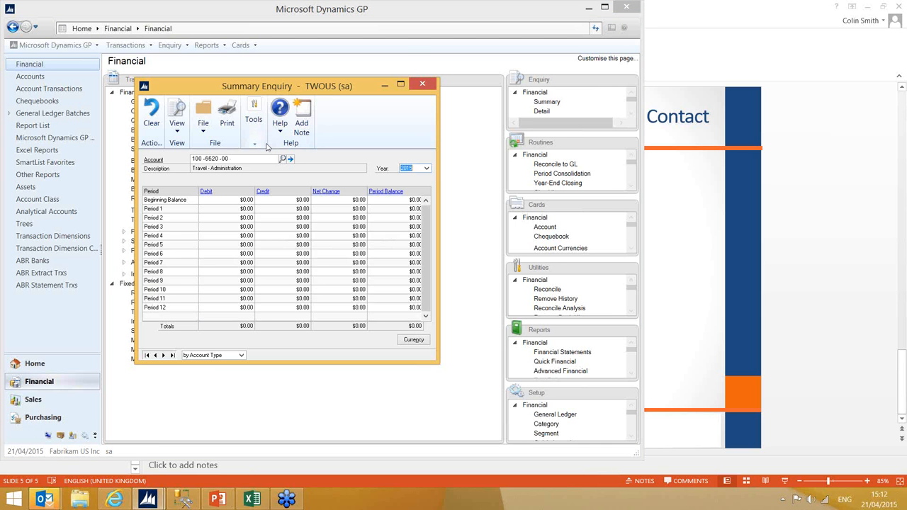
left_click(419, 167)
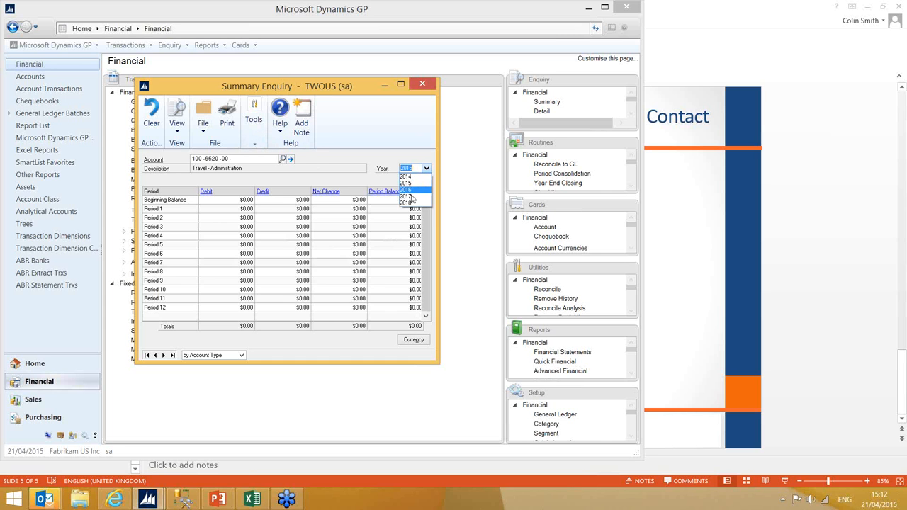
left_click(407, 201)
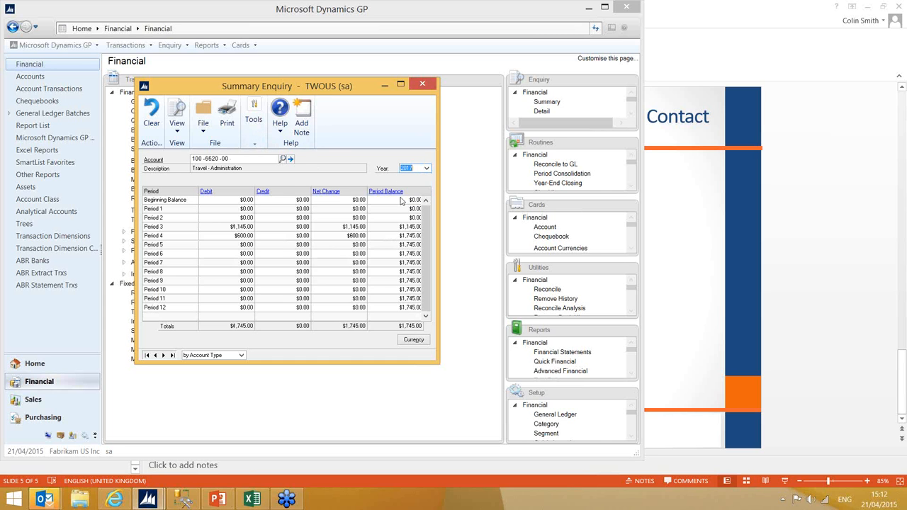
- Drill down to the Period 4 debit detail and expand the transaction line to examine its reference and audit trail code
left_click(248, 236)
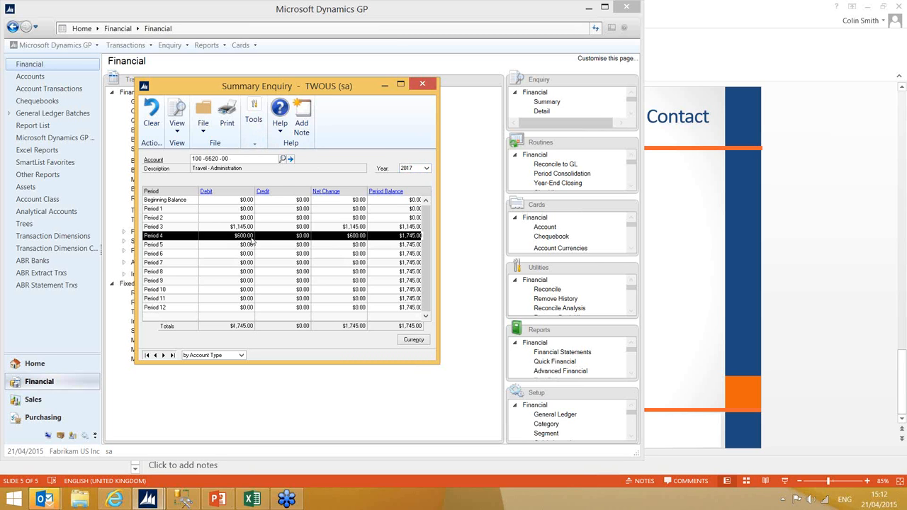
left_click(207, 192)
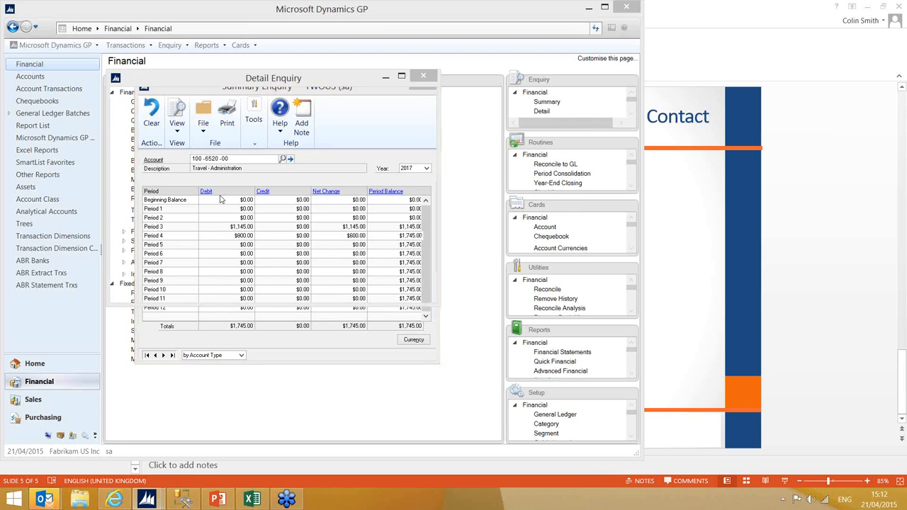
left_click(159, 253)
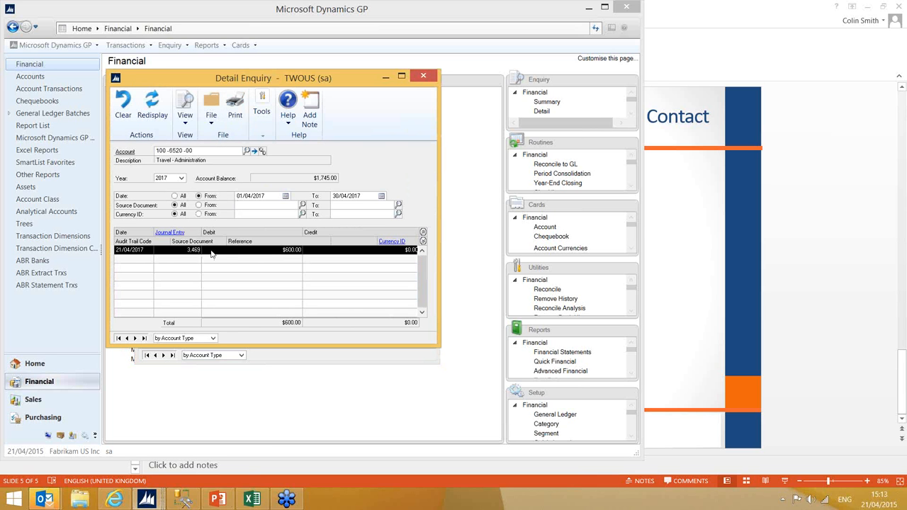
left_click(422, 241)
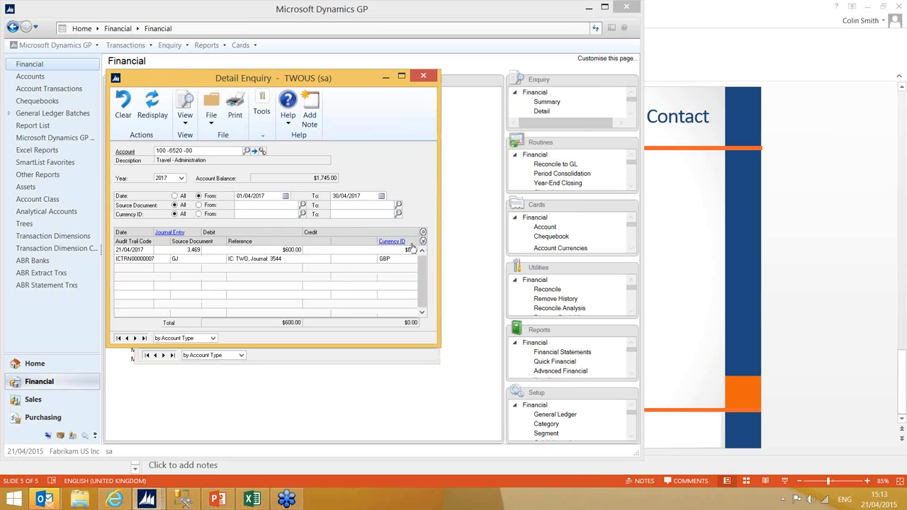
left_click(310, 260)
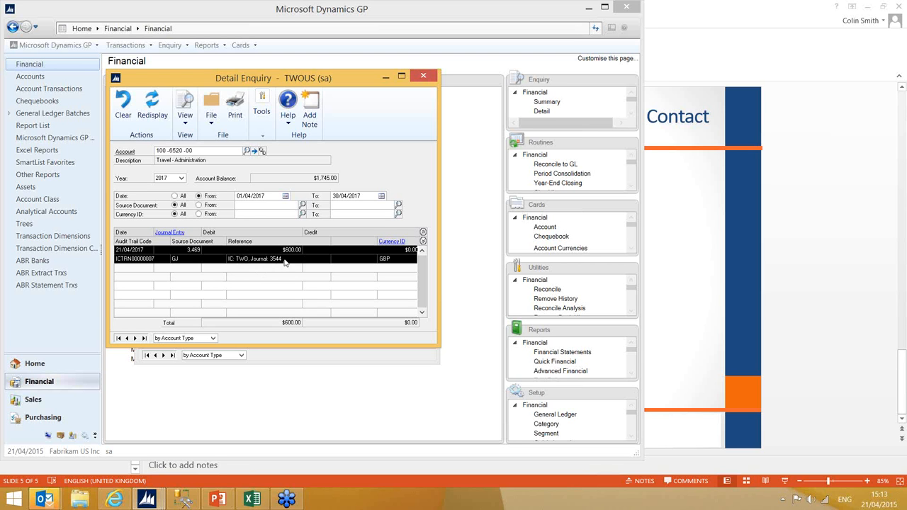
- Open the journal entry behind the Period 4 transaction and select its travel expenses distribution line
left_click(163, 232)
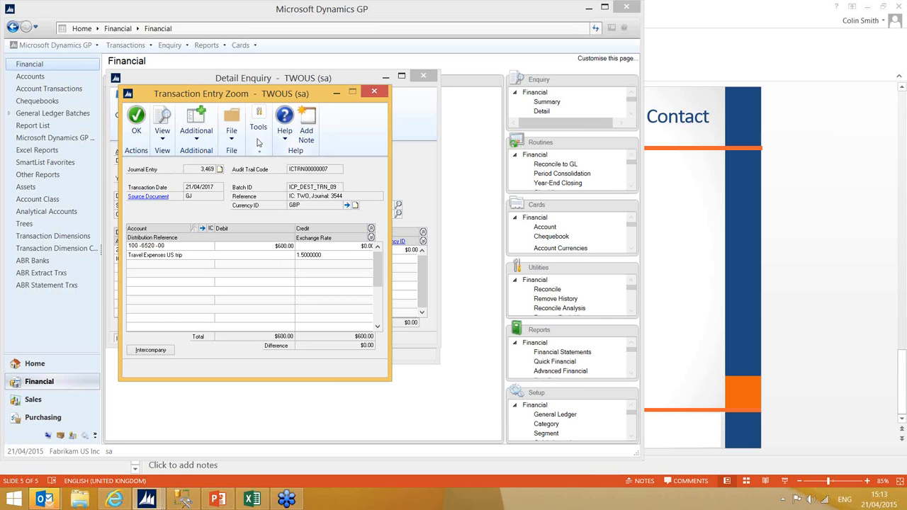
left_click(232, 138)
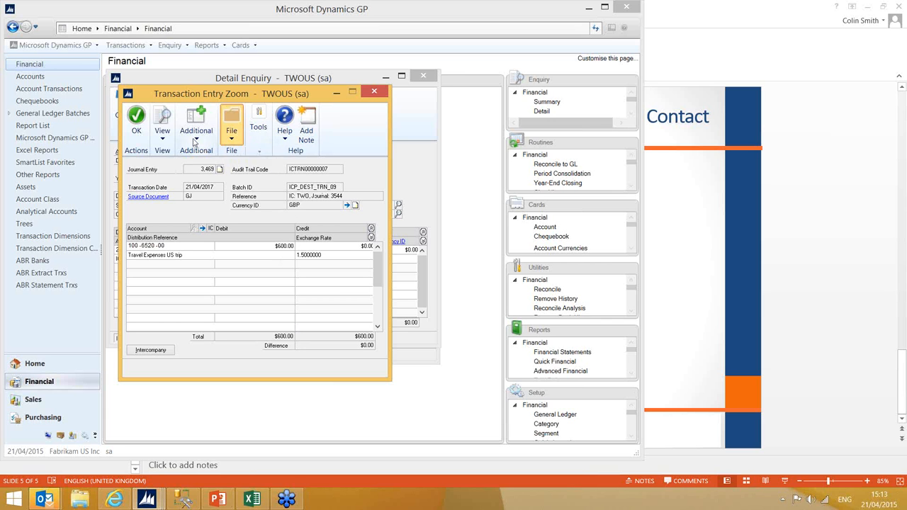
left_click(206, 145)
left_click(162, 136)
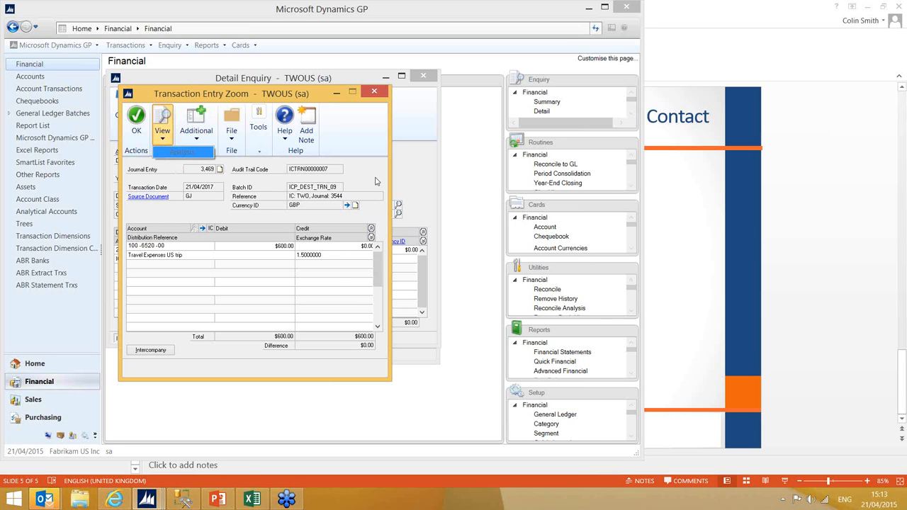
left_click(284, 249)
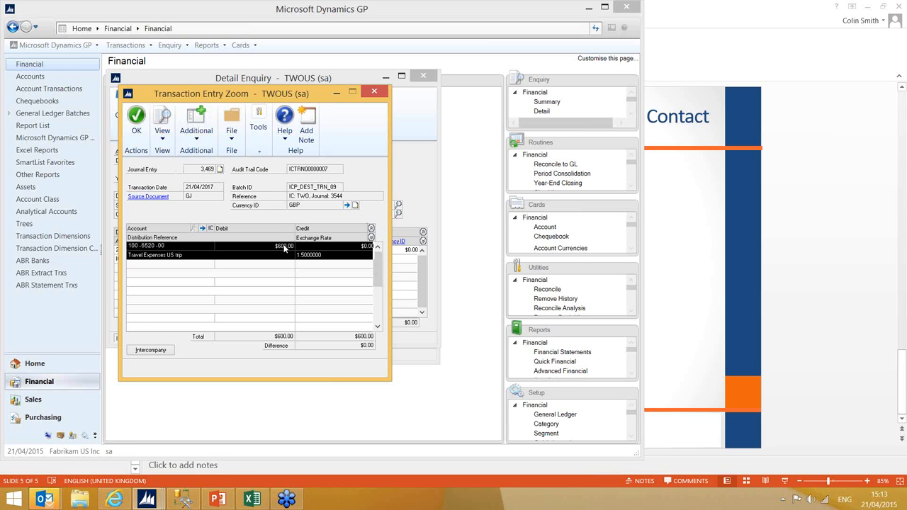
- Check the exchange rate details for the journal's GBP currency and return to the transaction
left_click(347, 206)
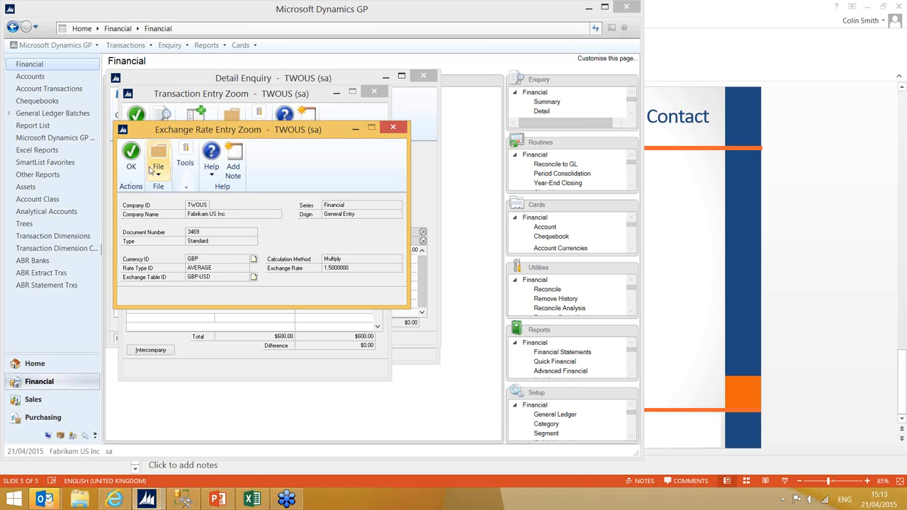
left_click(131, 154)
left_click(290, 255)
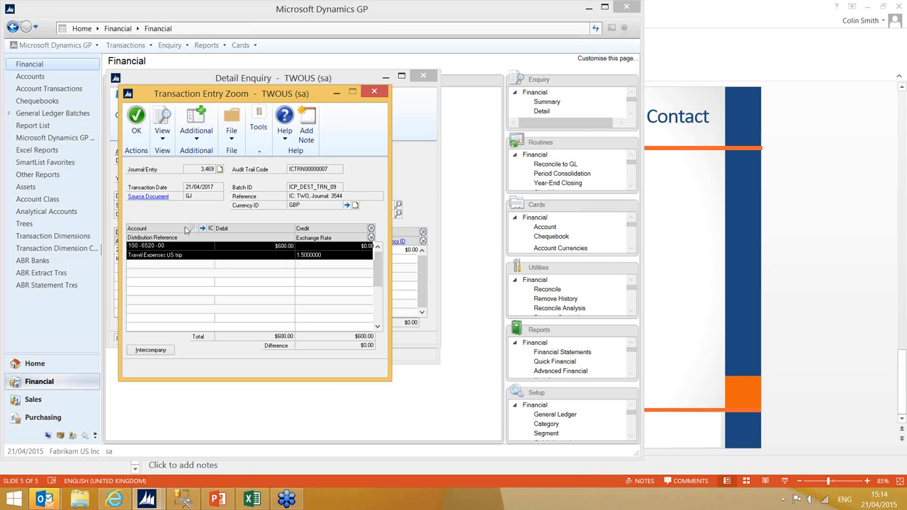
- Trace the source document to the originating Fabrikam, Inc. journal, examine its 500-6520-00 line, and close all enquiry windows
left_click(157, 200)
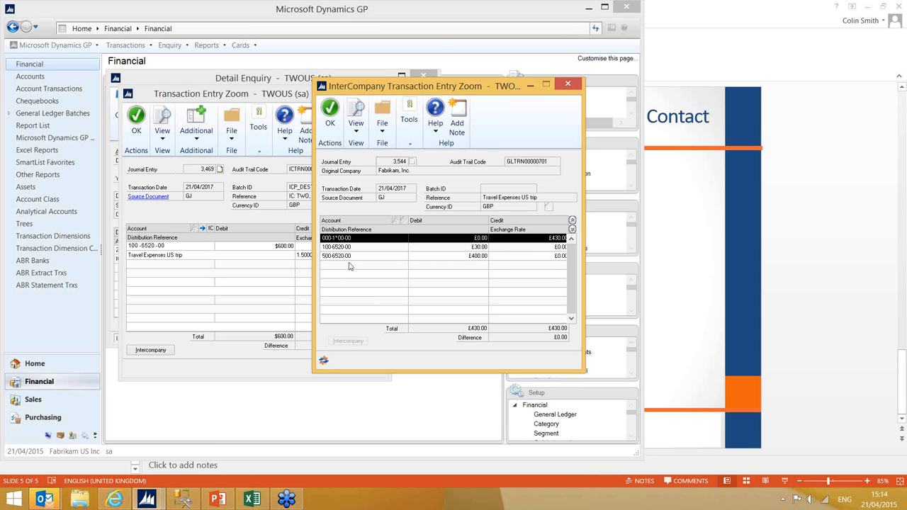
left_click(496, 256)
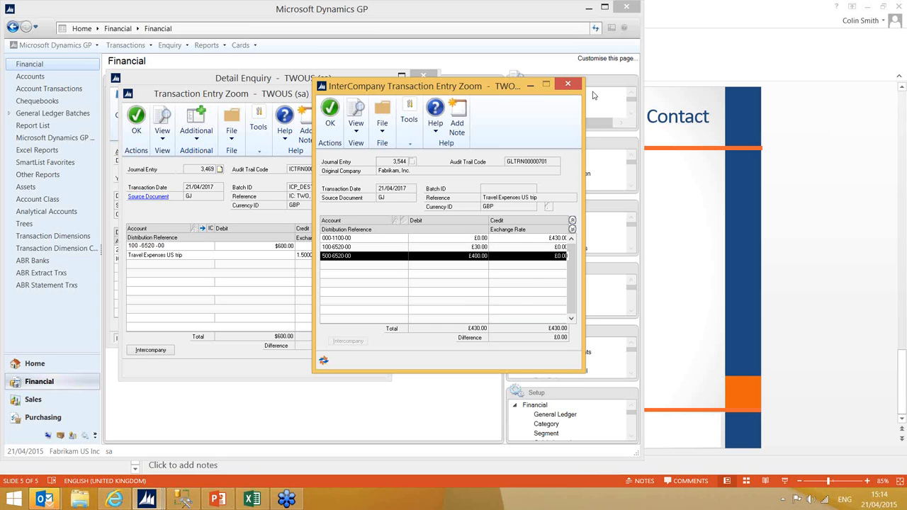
left_click(577, 85)
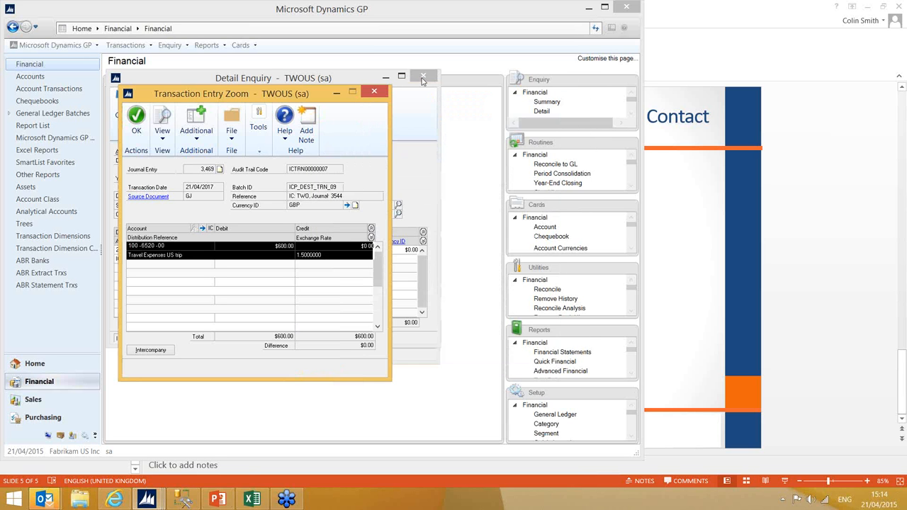
left_click(375, 92)
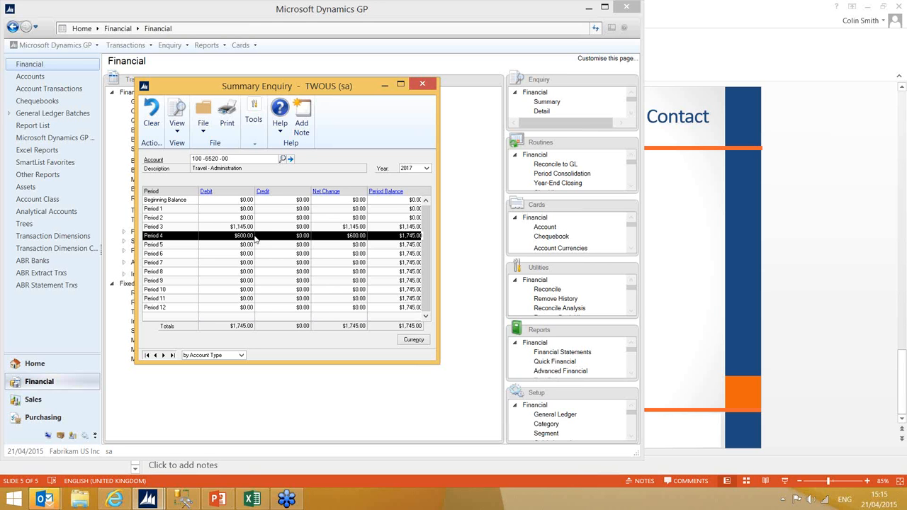
left_click(425, 84)
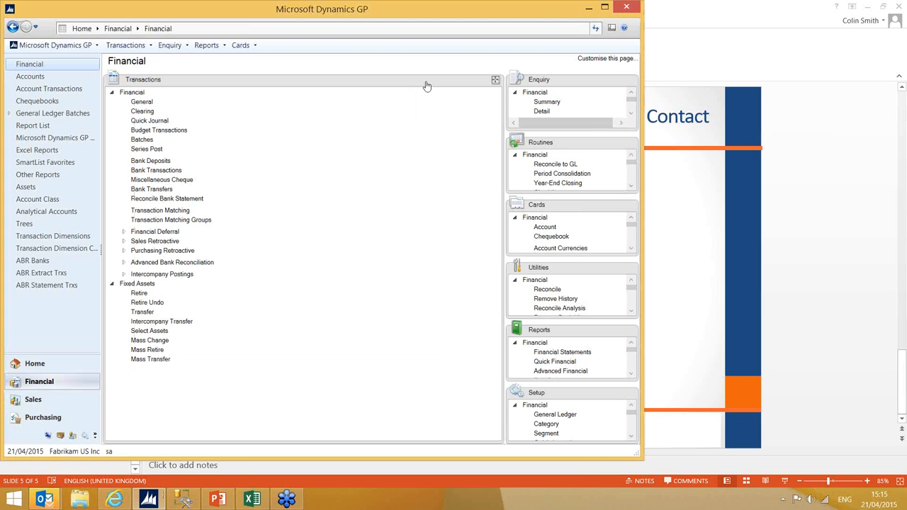
- Switch the login to the company Fabrikam, Inc. and accept the sample company notice
left_click(75, 451)
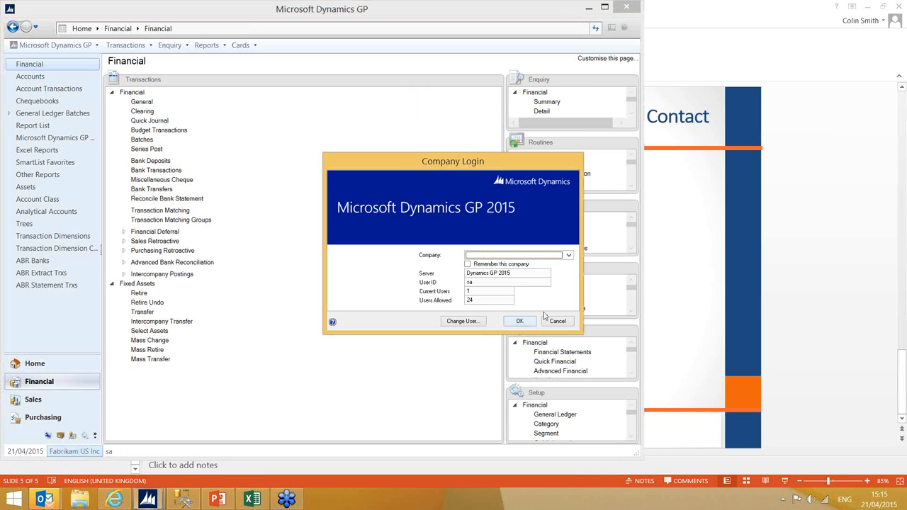
left_click(568, 255)
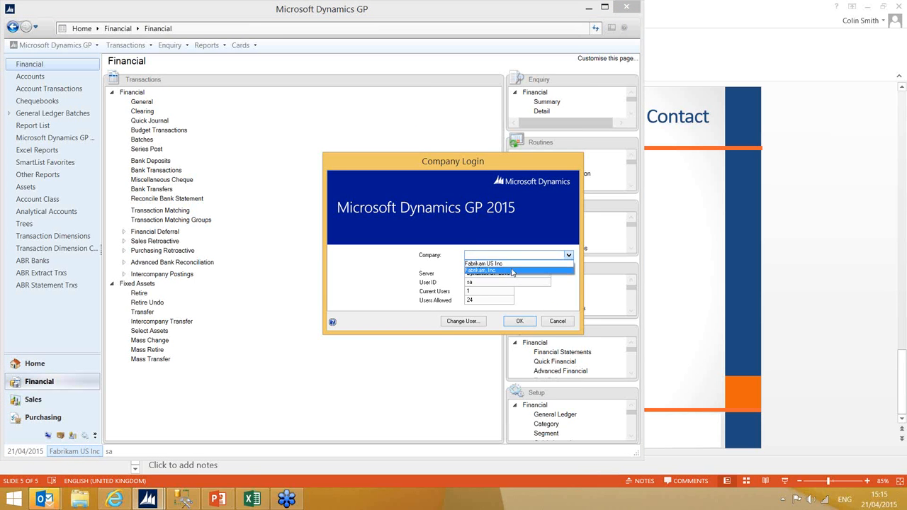
left_click(512, 270)
left_click(520, 321)
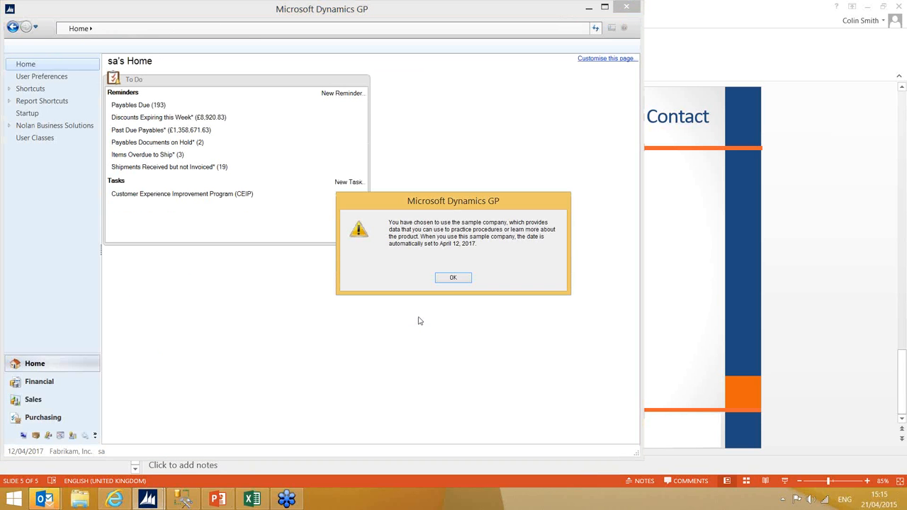
left_click(449, 278)
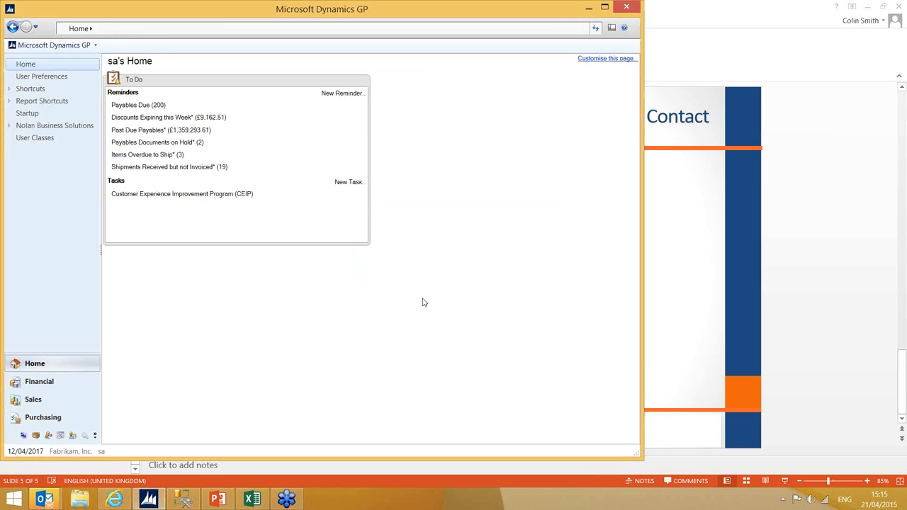
- Start a new payables invoice in Purchasing and enter a description stating that it is software for a named employee's PC
left_click(43, 420)
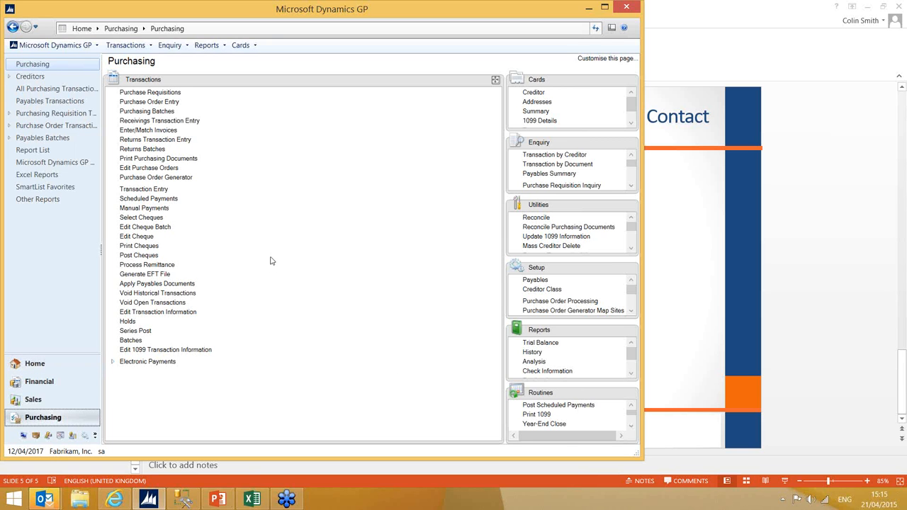
left_click(143, 190)
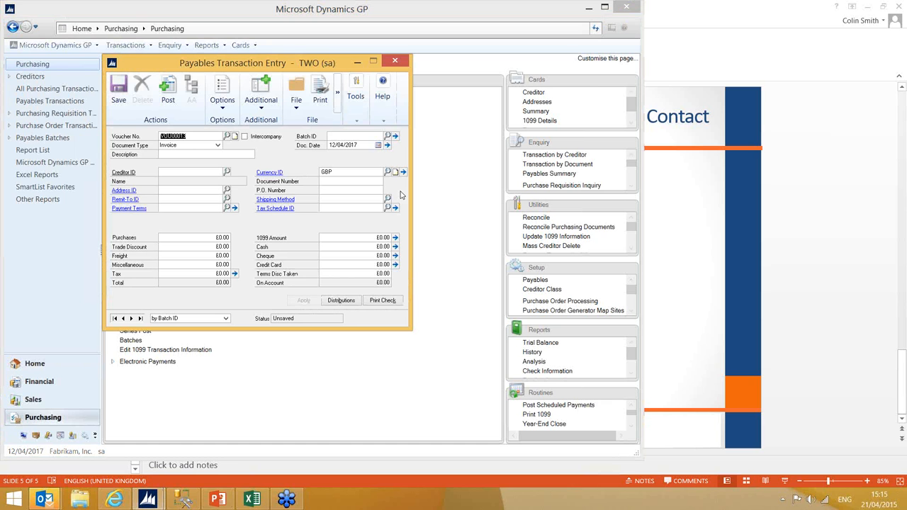
key("Tab")
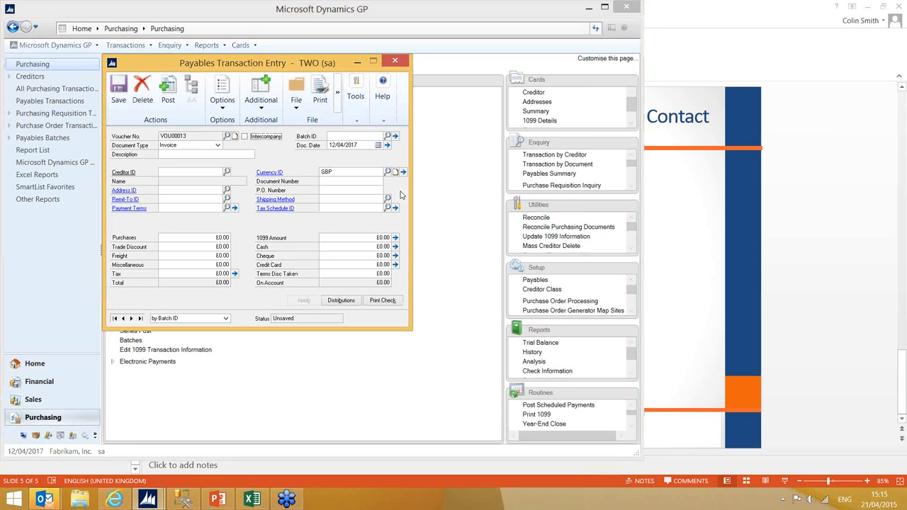
key("Tab")
type("So")
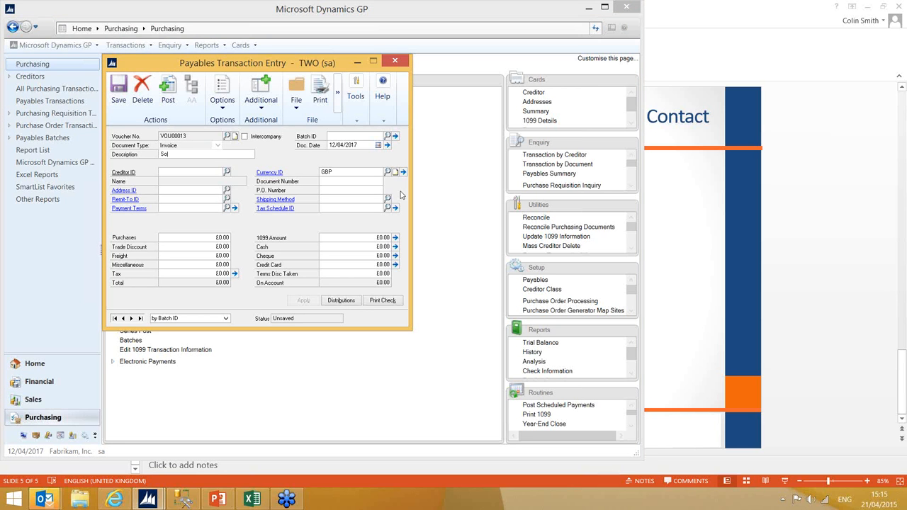
type("ftware for C")
type("oli")
type("ns' PC")
- Assign the invoice to batch CSEXP and choose Computer Training Systems as the creditor
type("CS")
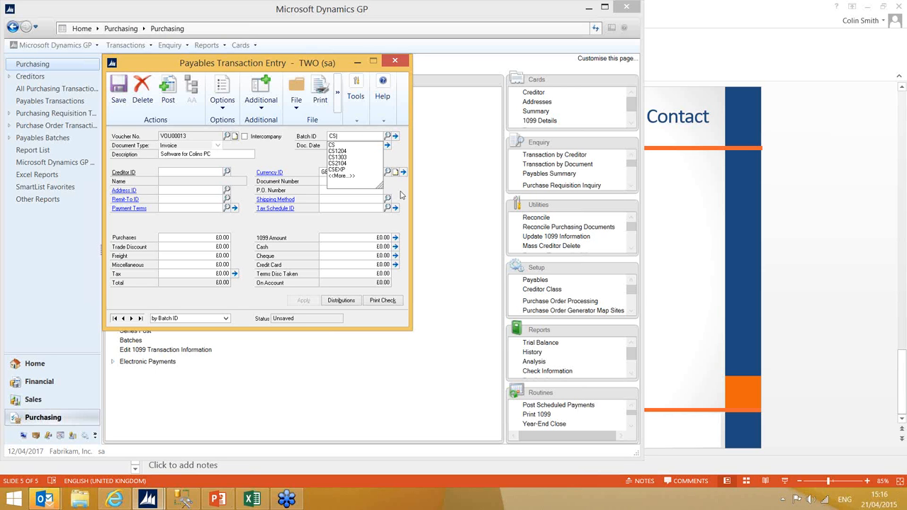
type("EXP")
key("Tab")
key("Return")
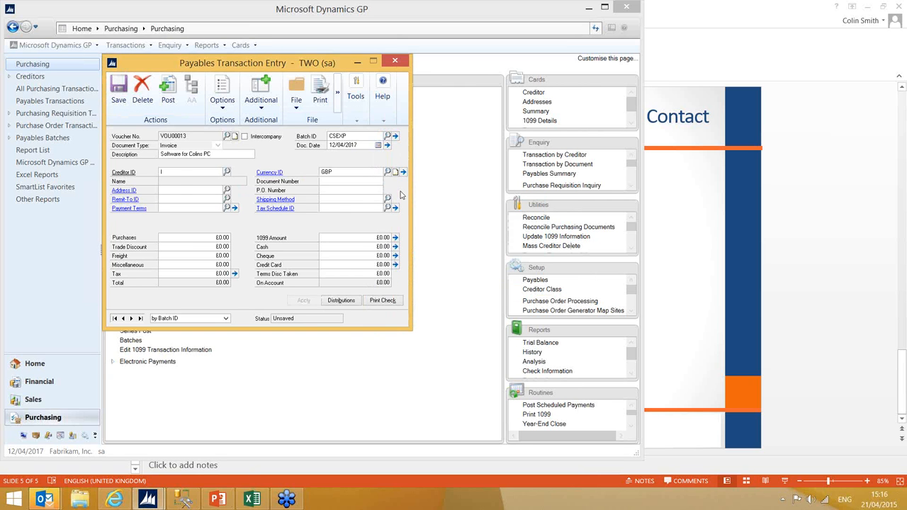
type("C")
key("Tab")
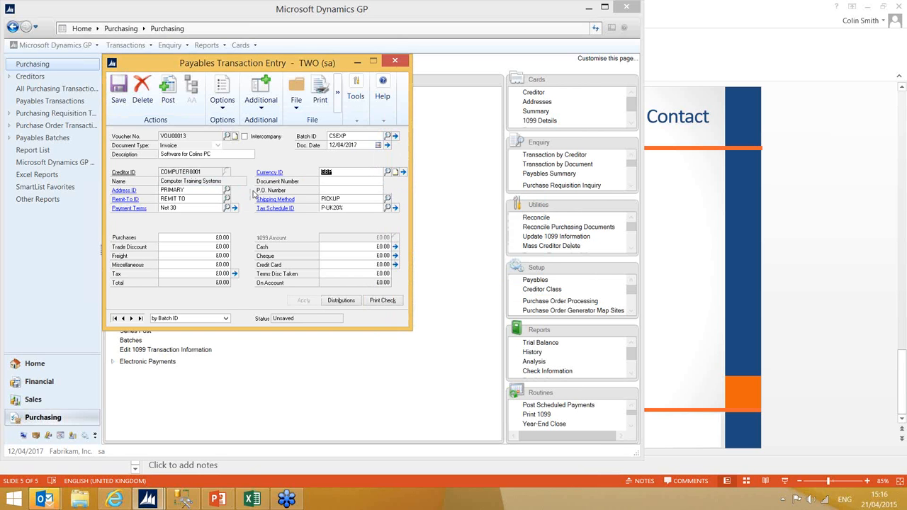
- Enter CS2204 as the invoice's document number and £200.00 as the purchases amount
key("Tab")
type("CB")
type("2204")
key("Tab")
key("Tab")
key("Tab")
key("Tab")
type("200")
key("Tab")
key("Tab")
key("Tab")
key("Tab")
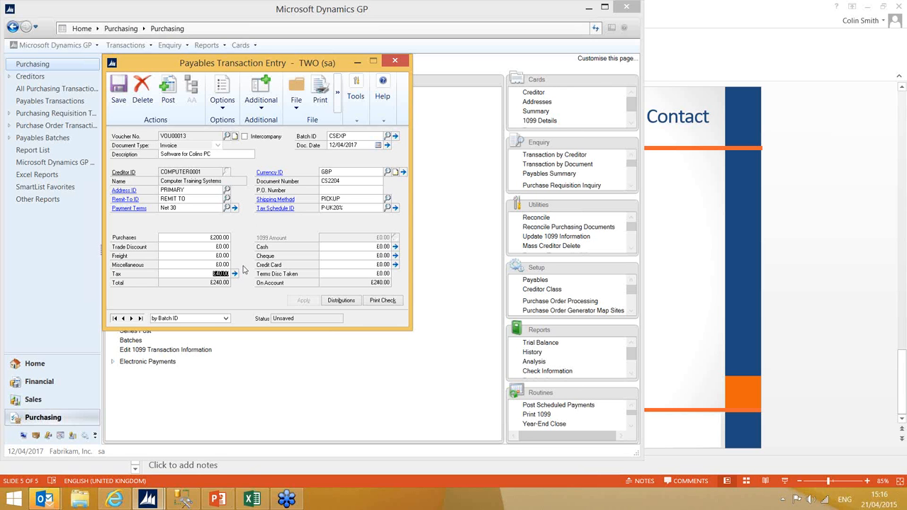
- Open the invoice's distributions and expand the lines to show each account's description
left_click(341, 301)
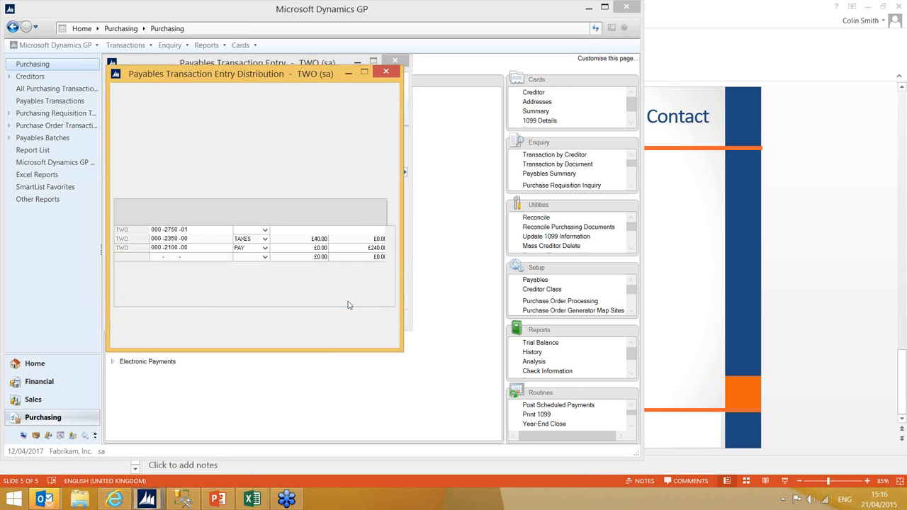
left_click_drag(165, 230, 178, 230)
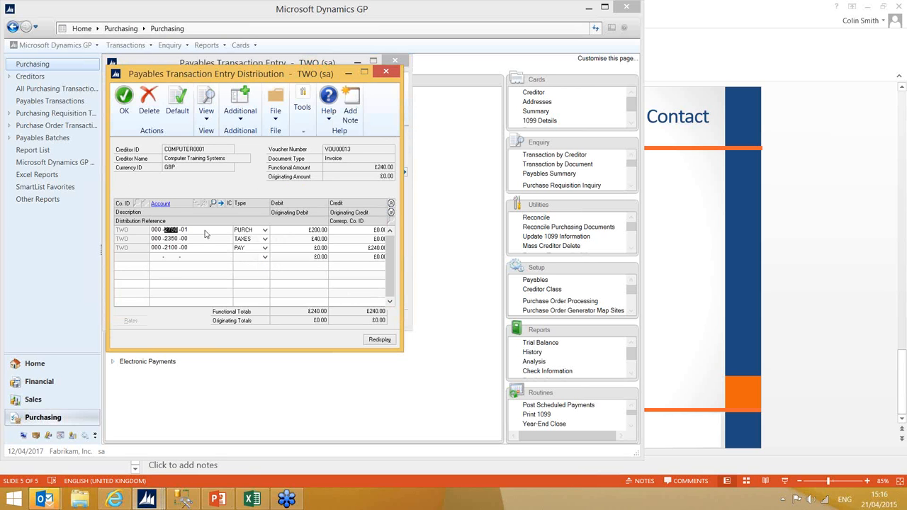
left_click(390, 212)
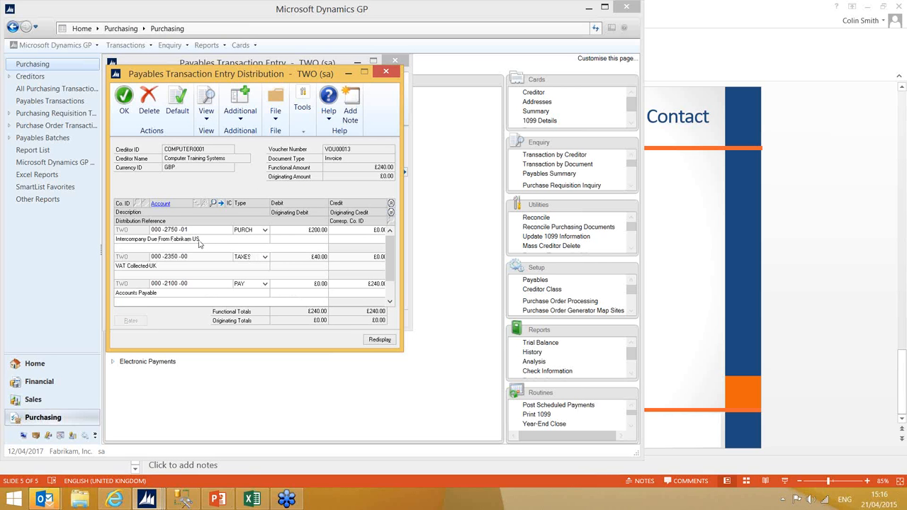
- Assign Supplies/Software account 100-6140-00 as the intercompany destination for the purchases line on 000-2750-01, save it and accept the distributions
double_click(171, 230)
left_click(229, 203)
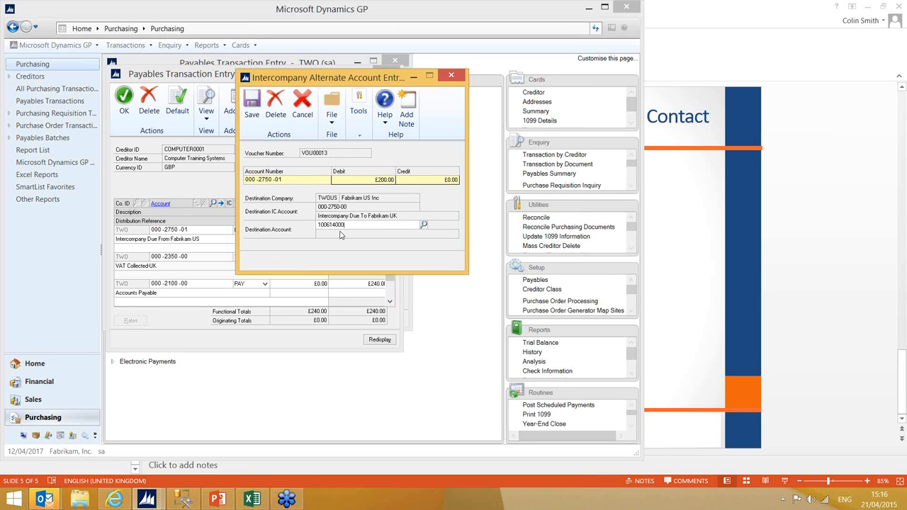
key("Tab")
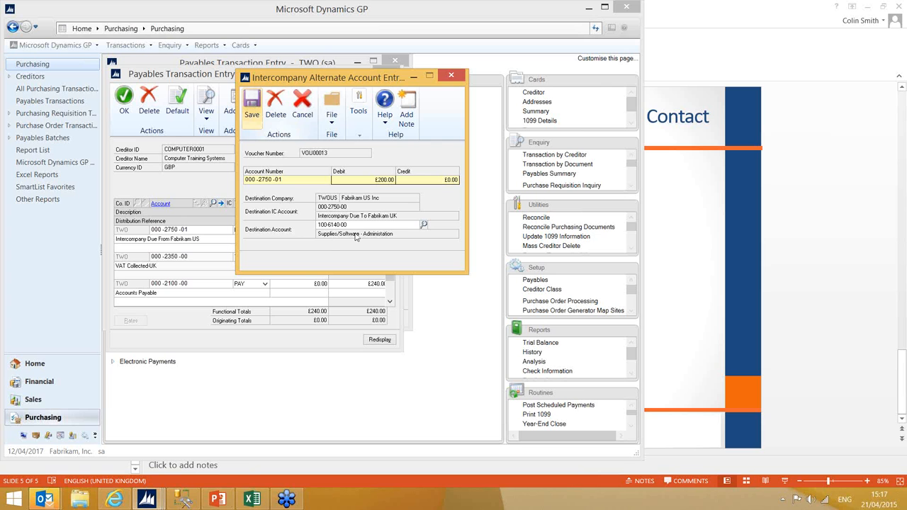
left_click(424, 225)
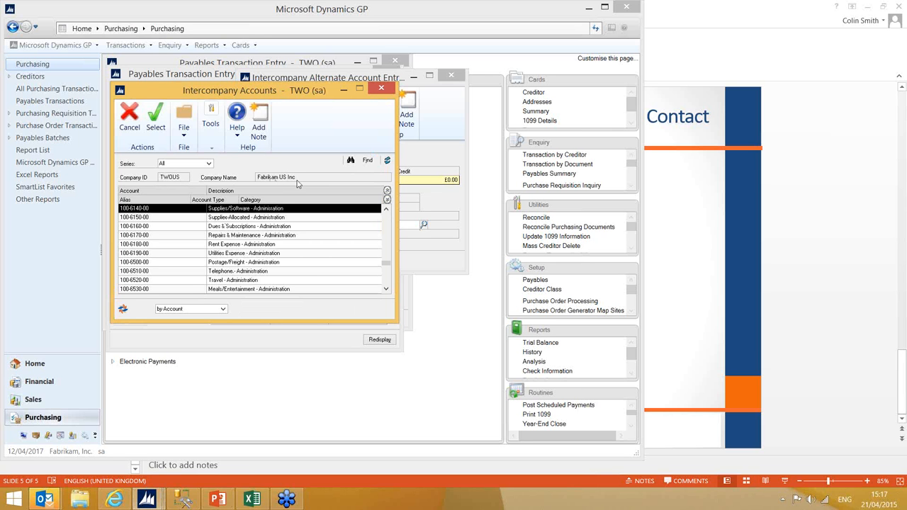
left_click(388, 91)
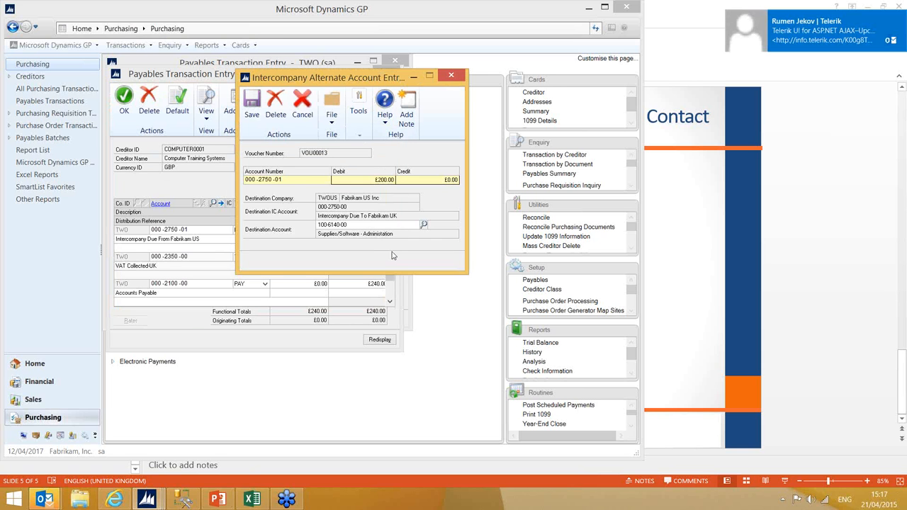
left_click(258, 108)
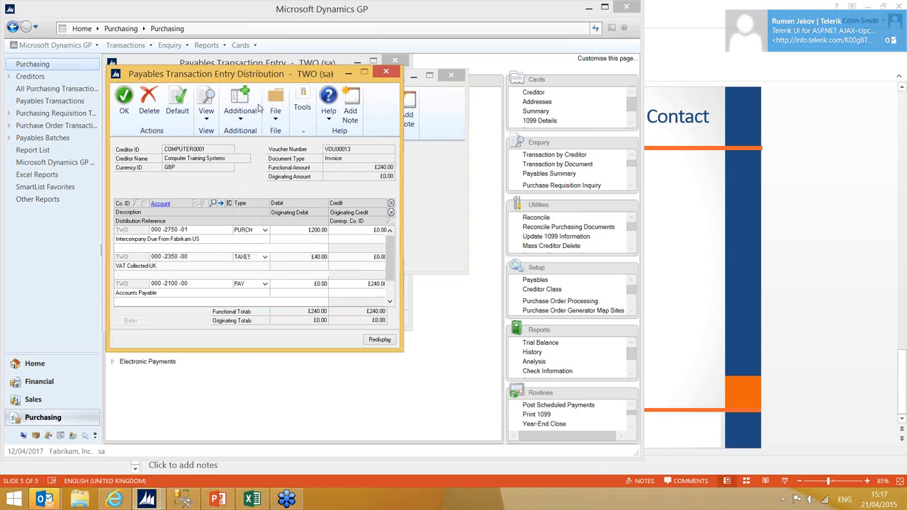
left_click(124, 99)
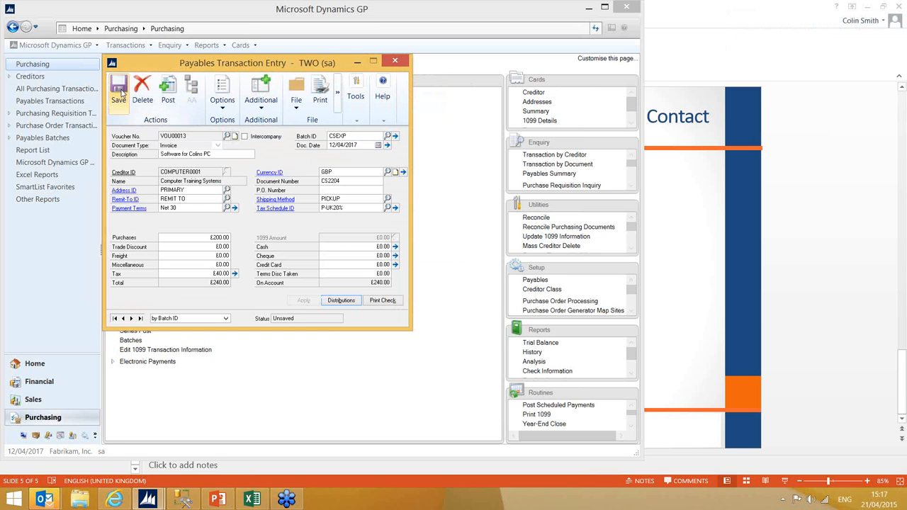
- Save the invoice and post batch CSEXP, outputting the posting journals to the screen
left_click(119, 92)
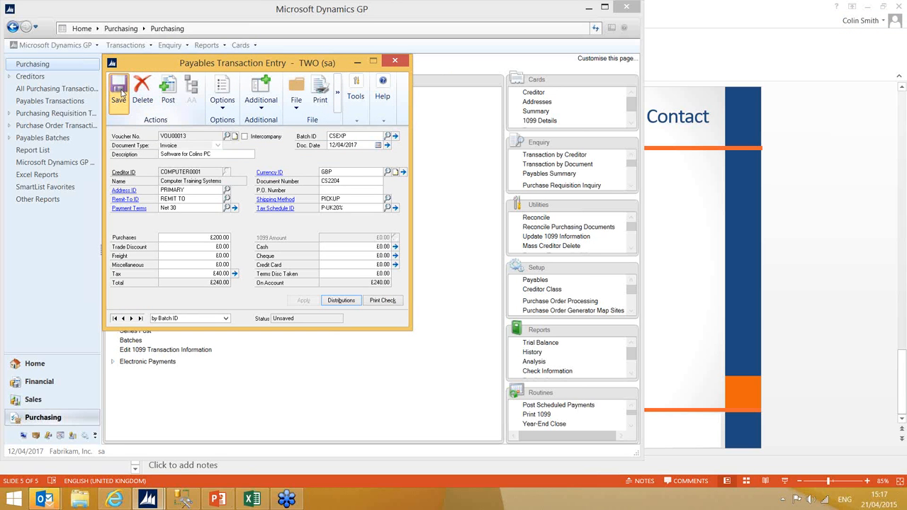
left_click(395, 136)
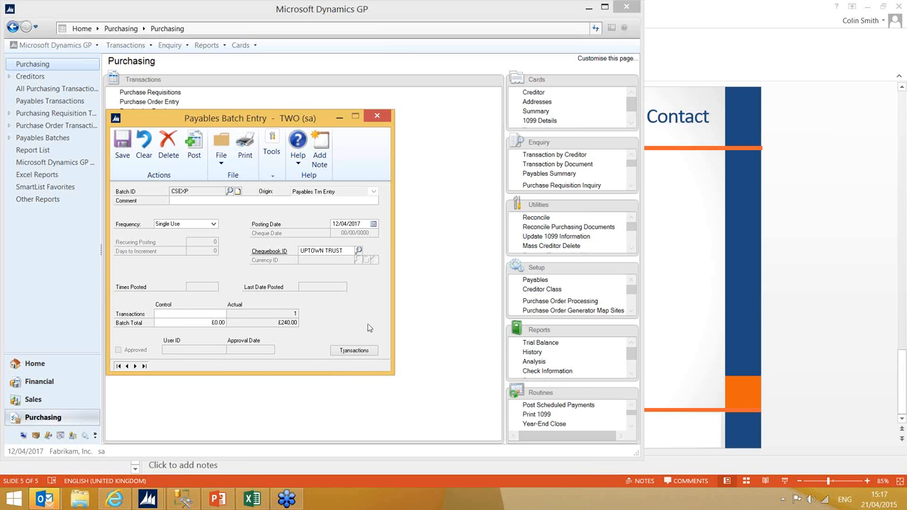
left_click(194, 157)
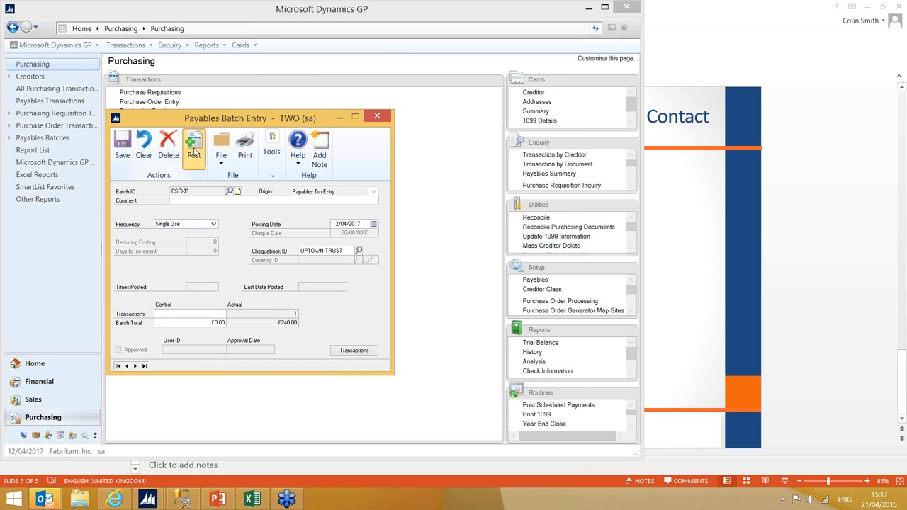
left_click(491, 324)
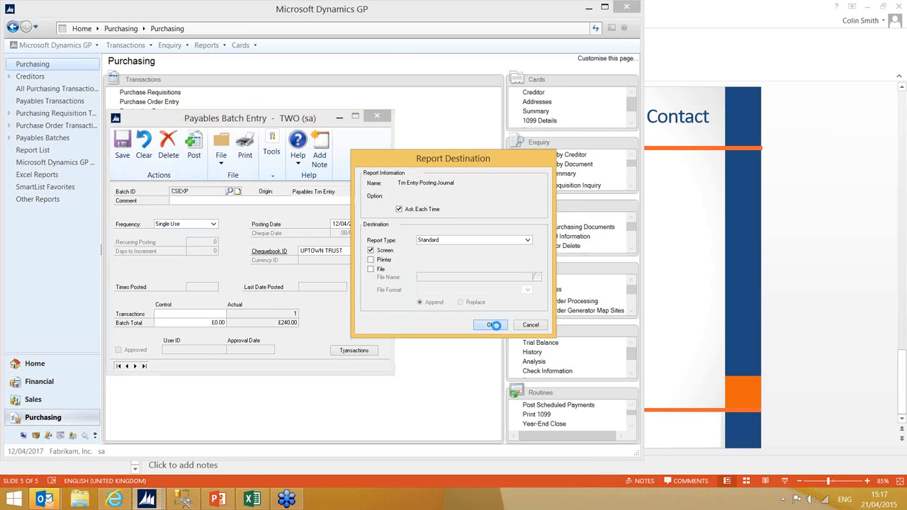
left_click(377, 253)
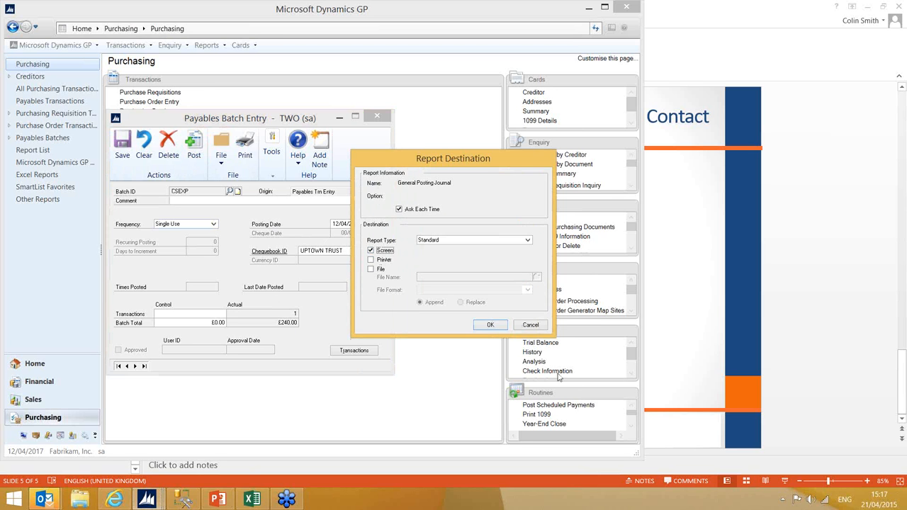
left_click(489, 325)
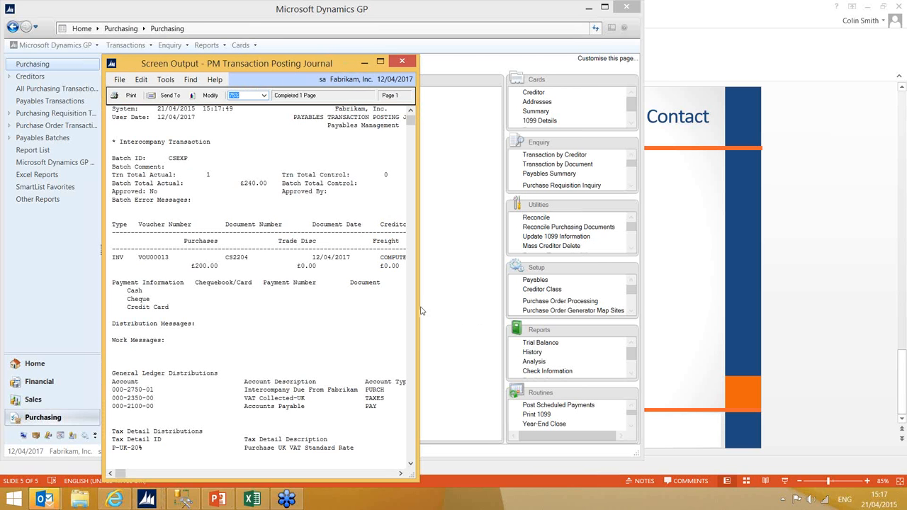
- Review the transaction posting journal, general posting journal and intercompany report, and close them along with the batch entry
left_click_drag(418, 304, 647, 306)
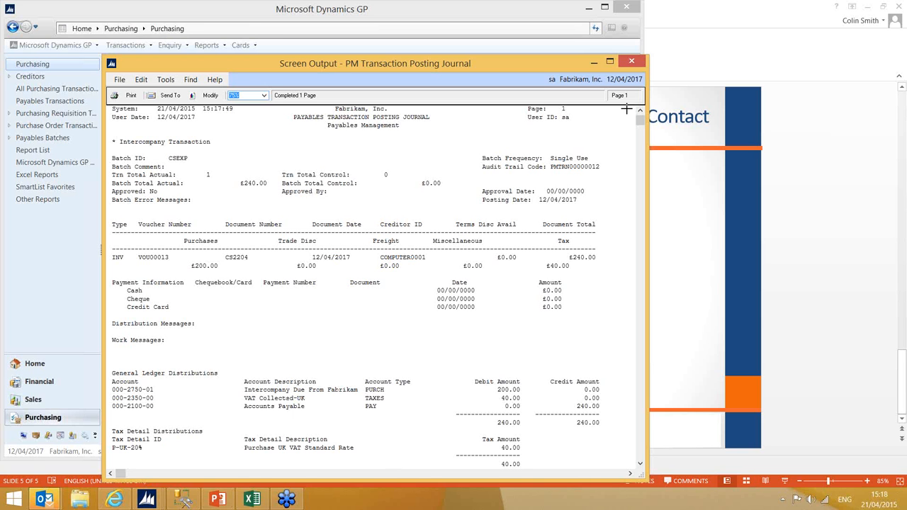
left_click(633, 61)
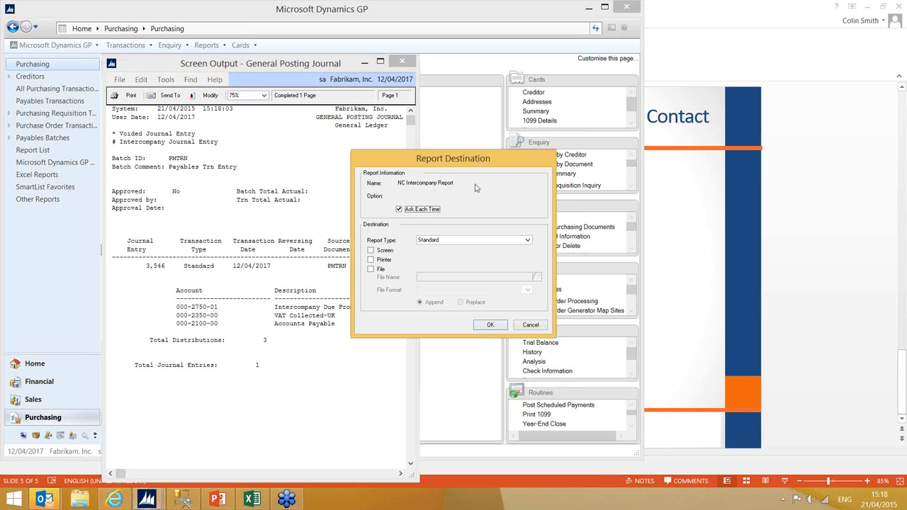
left_click(490, 324)
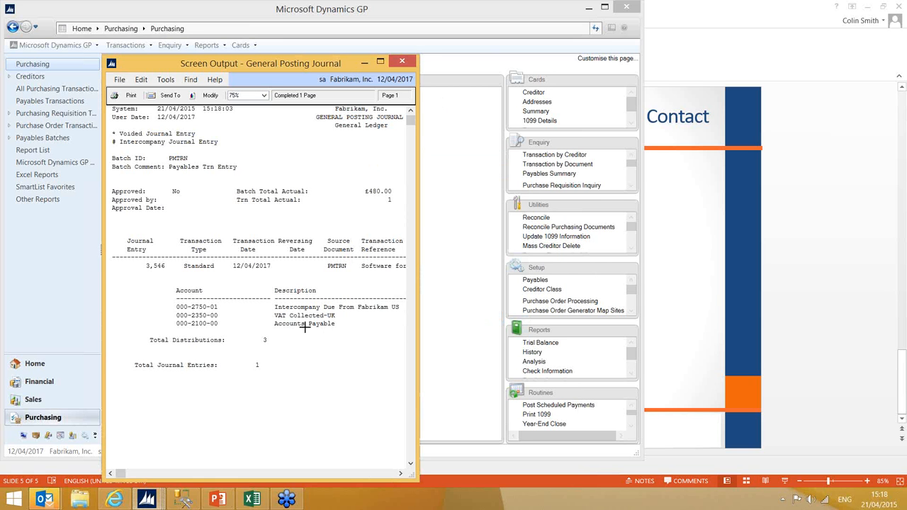
left_click(401, 62)
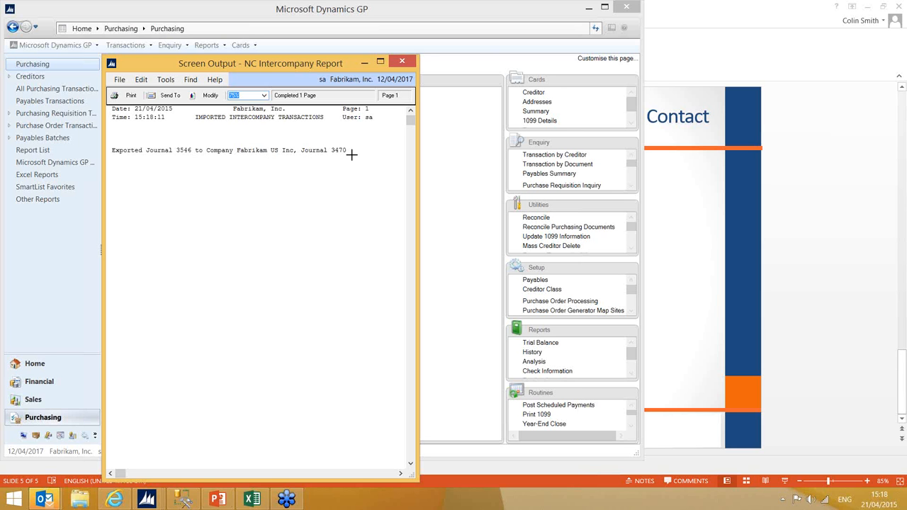
left_click(402, 62)
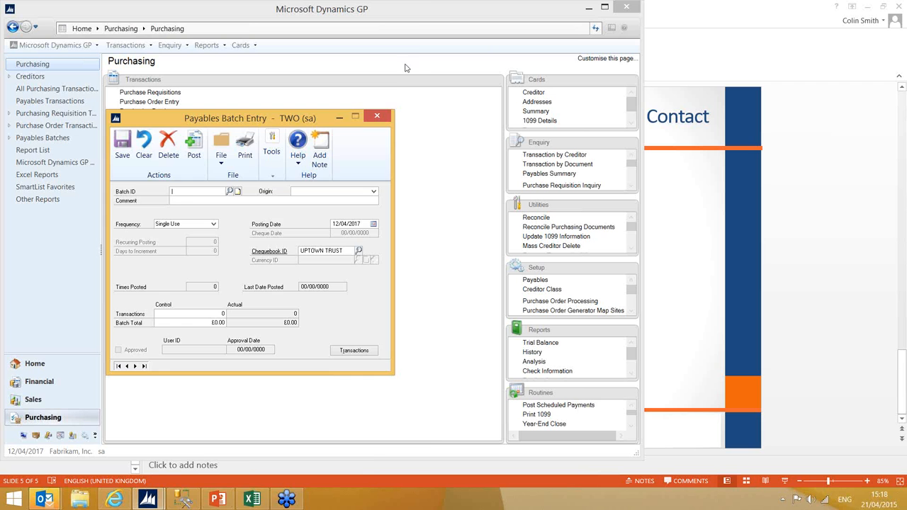
left_click(376, 118)
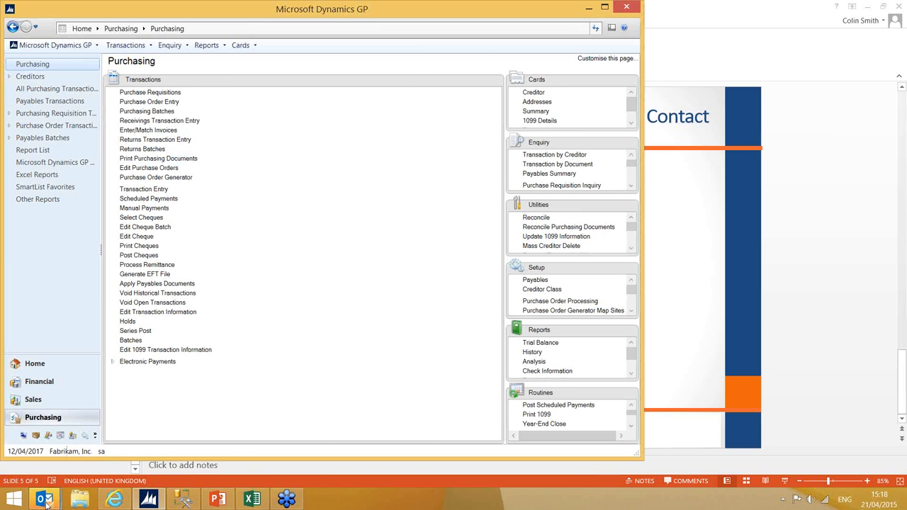
- Switch the login to the company Fabrikam US Inc
mouse_move(47, 504)
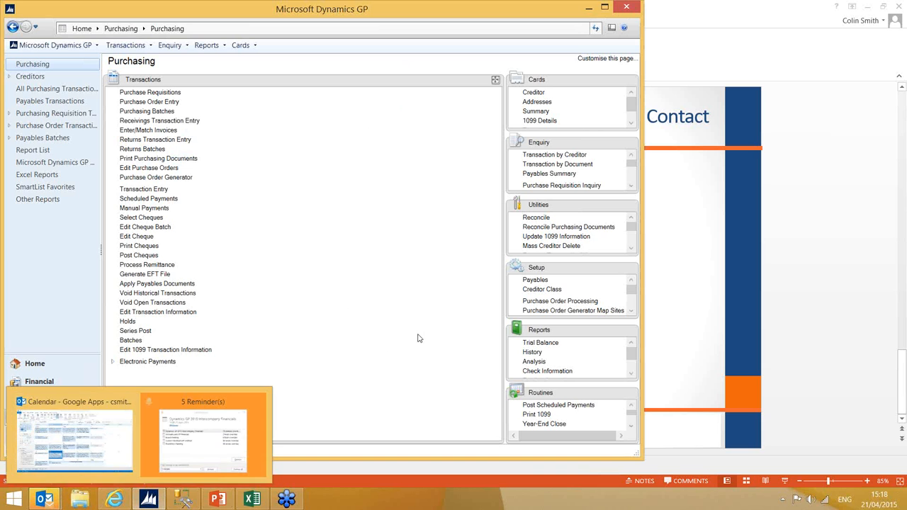
left_click(71, 451)
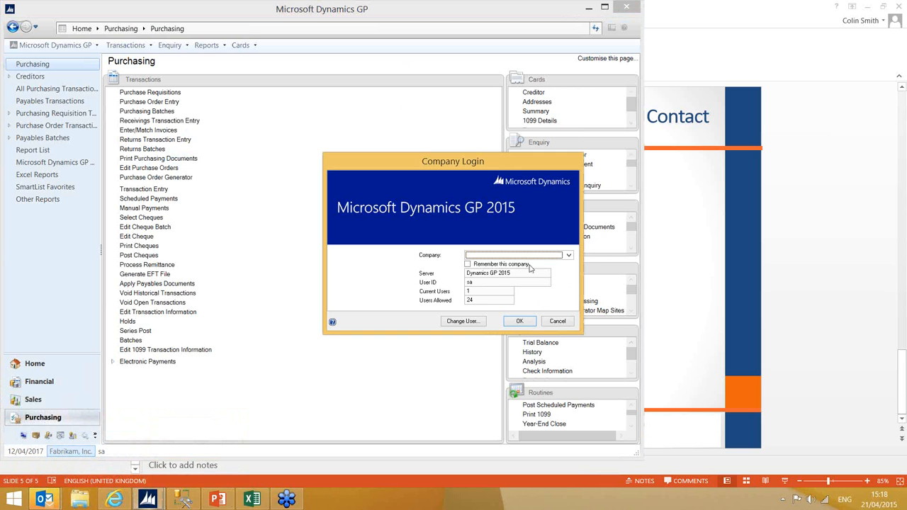
left_click(528, 255)
left_click(510, 267)
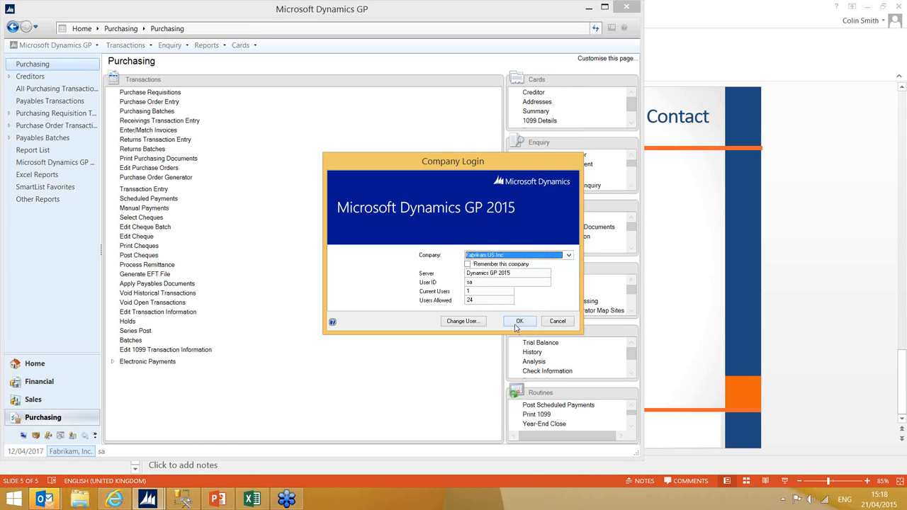
left_click(517, 321)
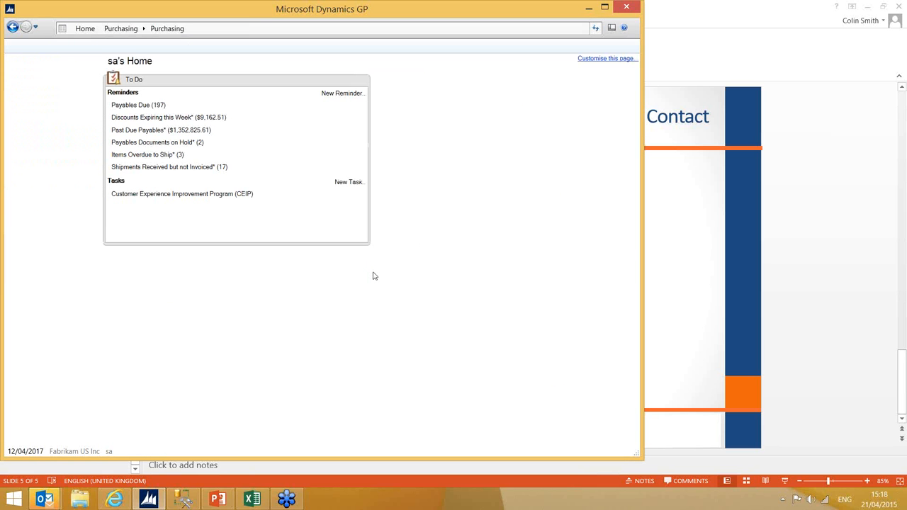
- Look up the Financial summary enquiry for account 100-6140-00 for the year 2017
left_click(39, 382)
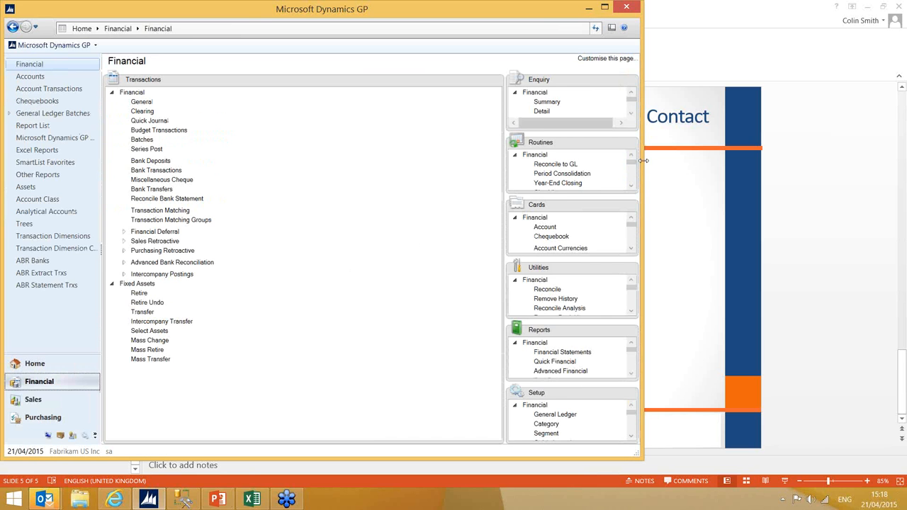
left_click(547, 102)
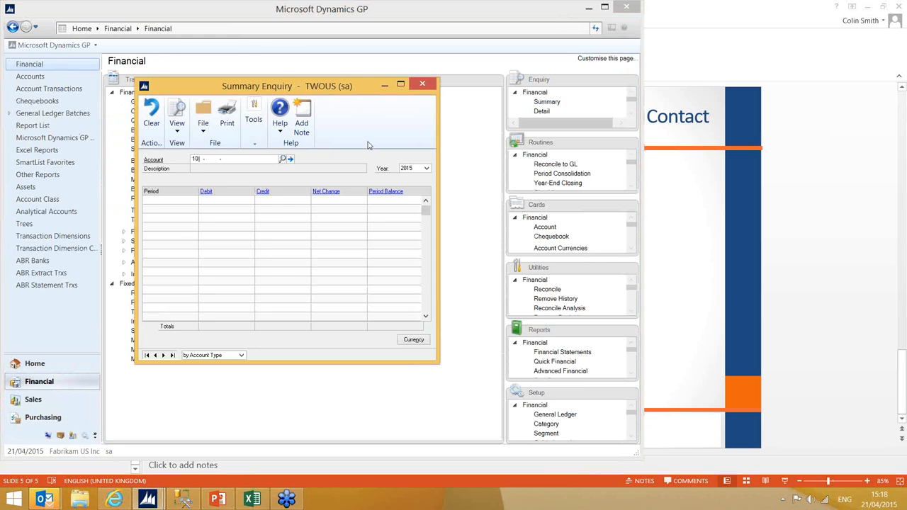
type("100-6140-00")
key("Tab")
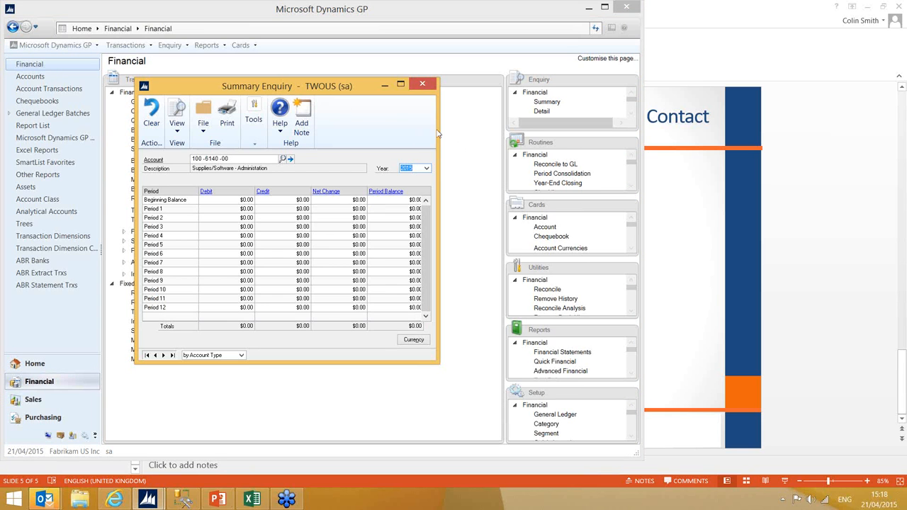
left_click(426, 168)
left_click(411, 198)
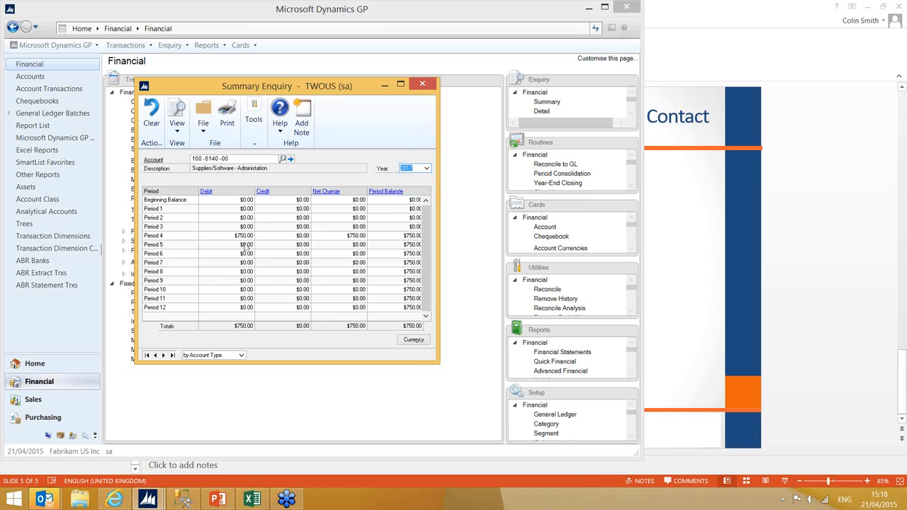
- Open the detail behind the Period 4 debits, expand the lines and select journal entry 3,470
double_click(246, 237)
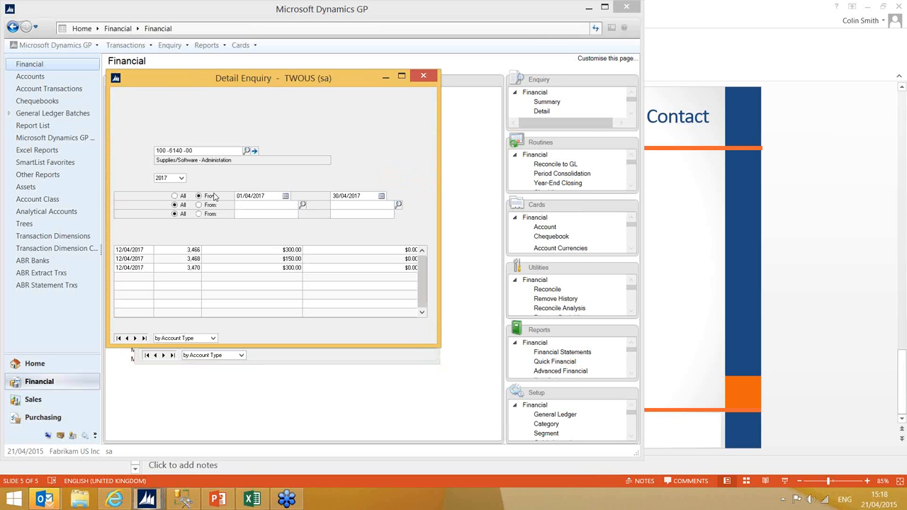
left_click(288, 269)
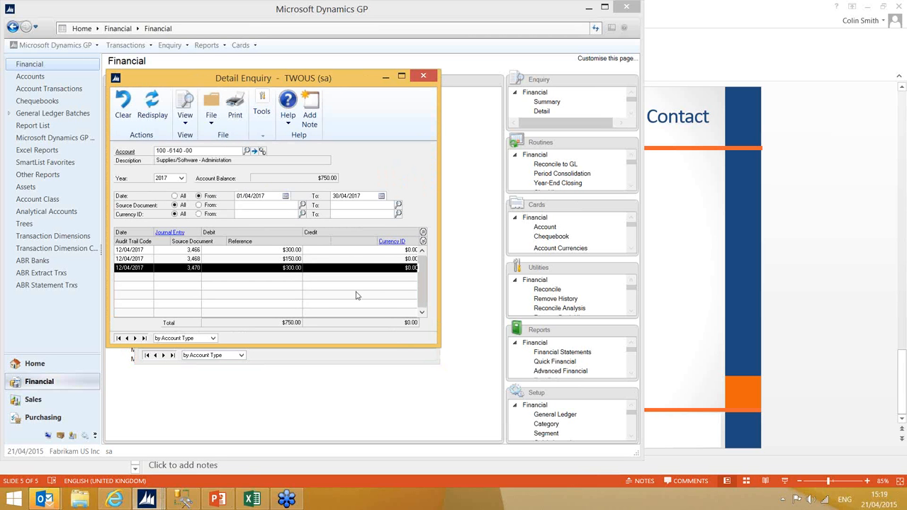
left_click(423, 241)
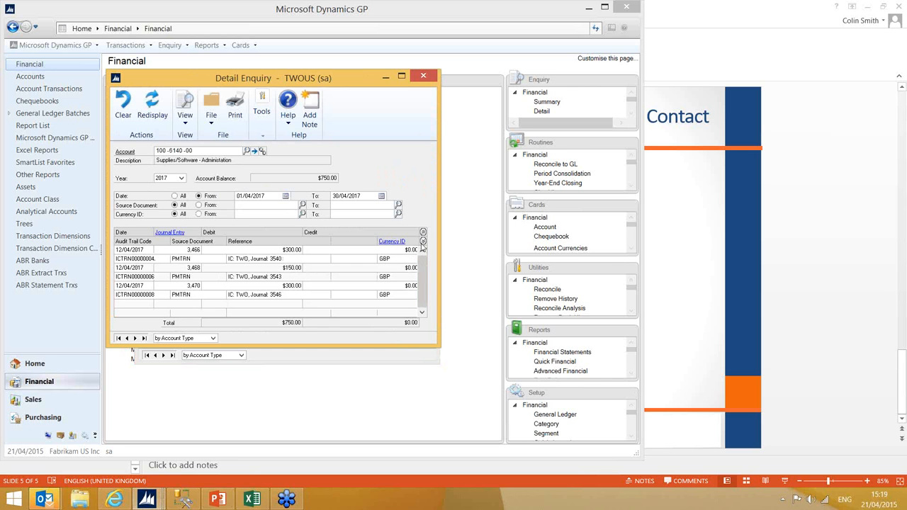
left_click(268, 300)
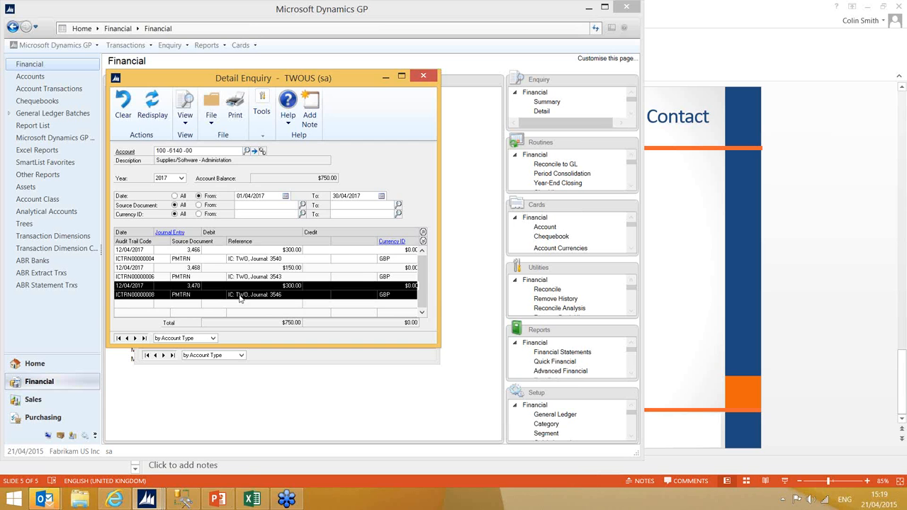
- Open the selected journal entry and expand its lines to examine the distribution reference and exchange rate
left_click(170, 233)
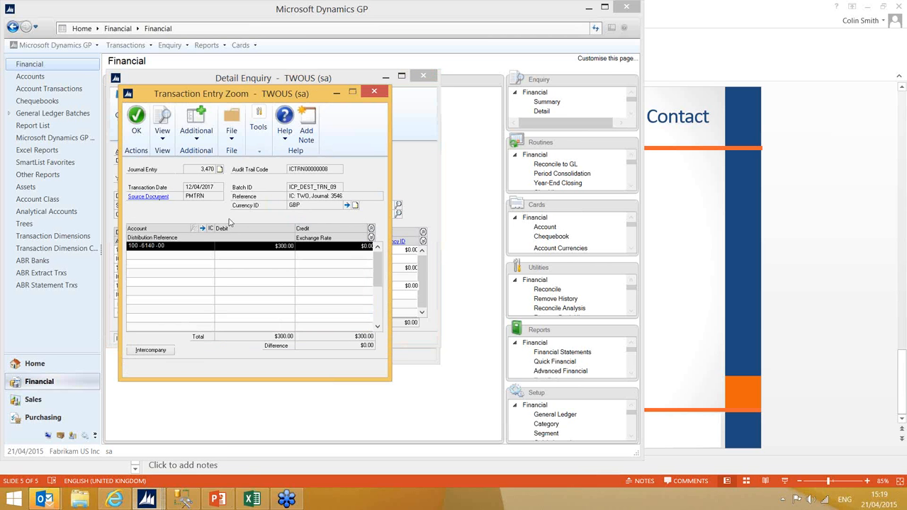
left_click(370, 228)
left_click(313, 257)
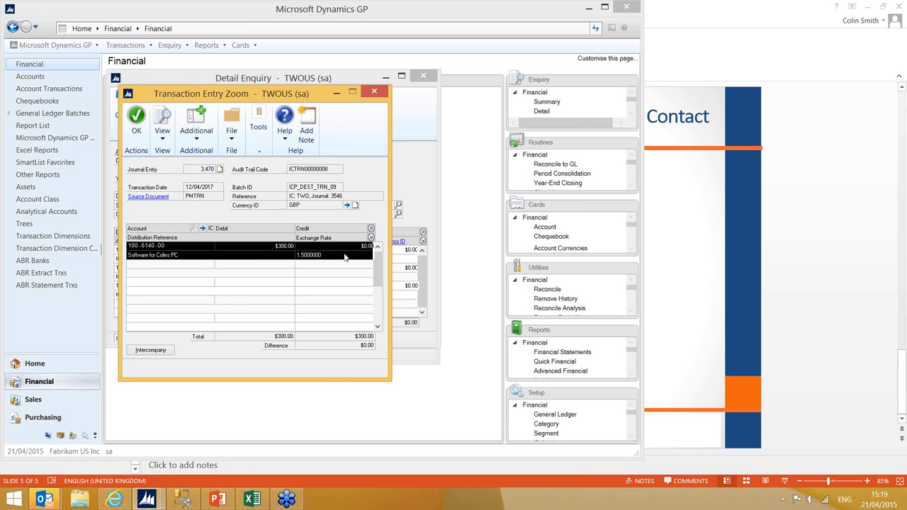
- Examine the original intercompany payables transaction behind the journal entry, and close both zoom windows to return to the detail enquiry
left_click(155, 197)
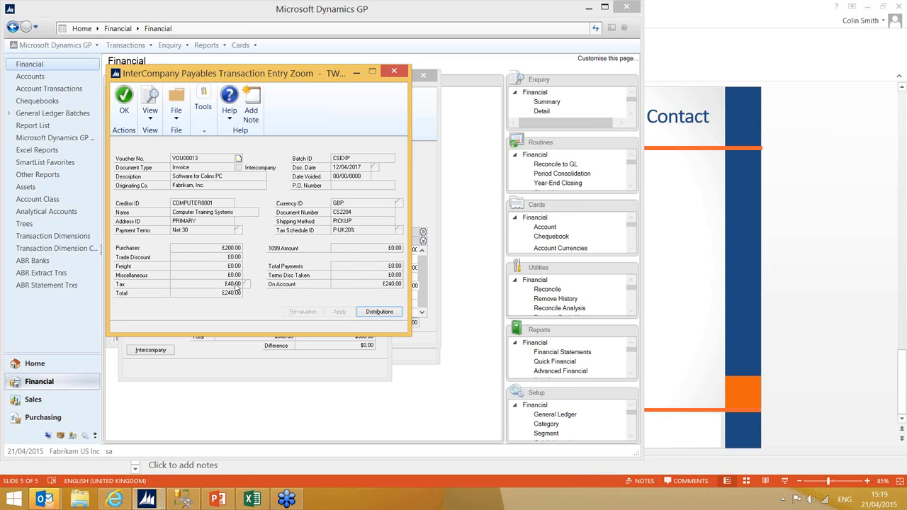
left_click(393, 72)
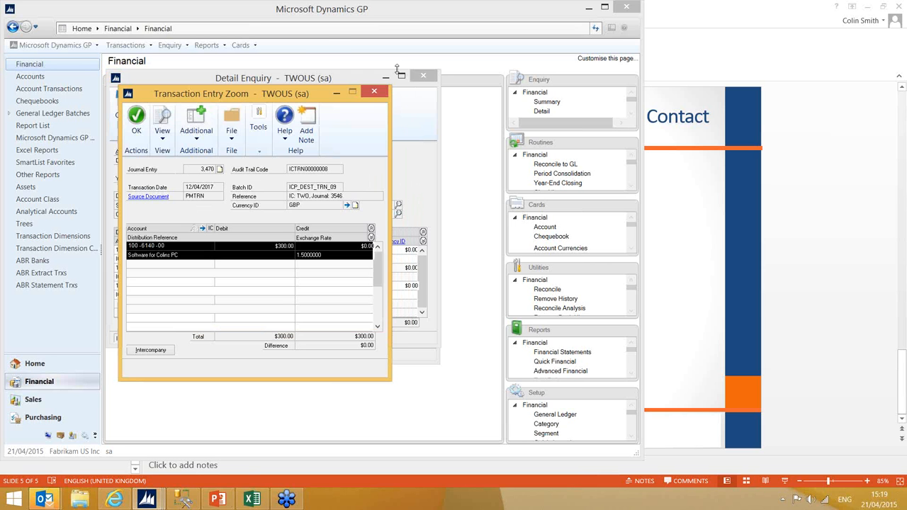
left_click(374, 91)
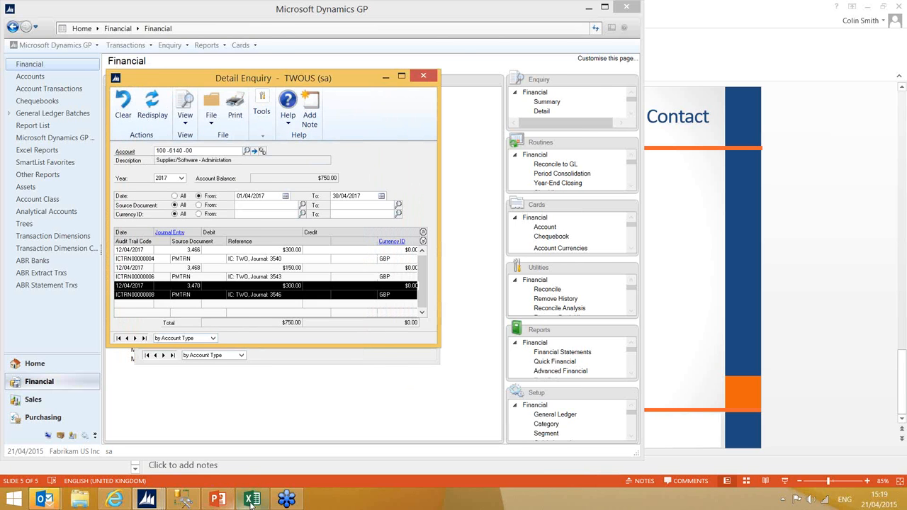
- Switch to Intercompany Example.xlsx in Excel, review the expense and laptop purchase postings on Sheet1, and return to Dynamics GP
left_click(252, 500)
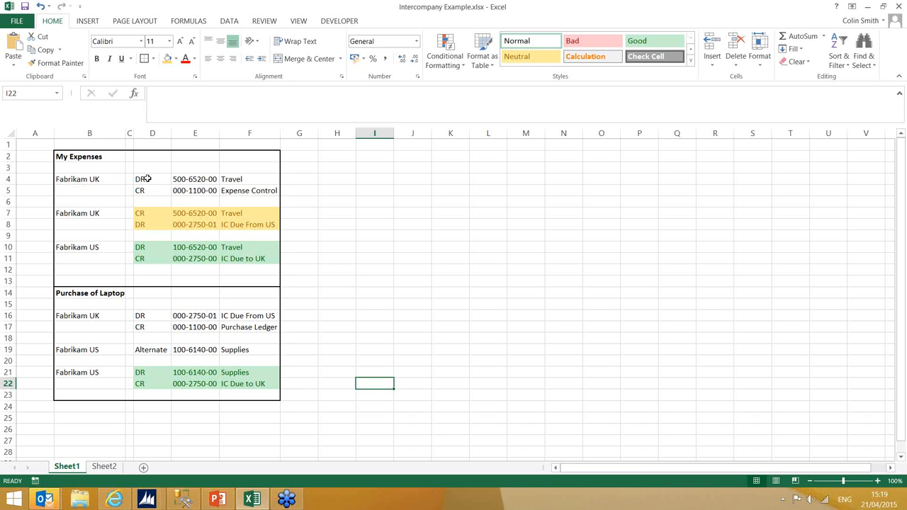
left_click_drag(146, 179, 192, 196)
left_click(207, 180)
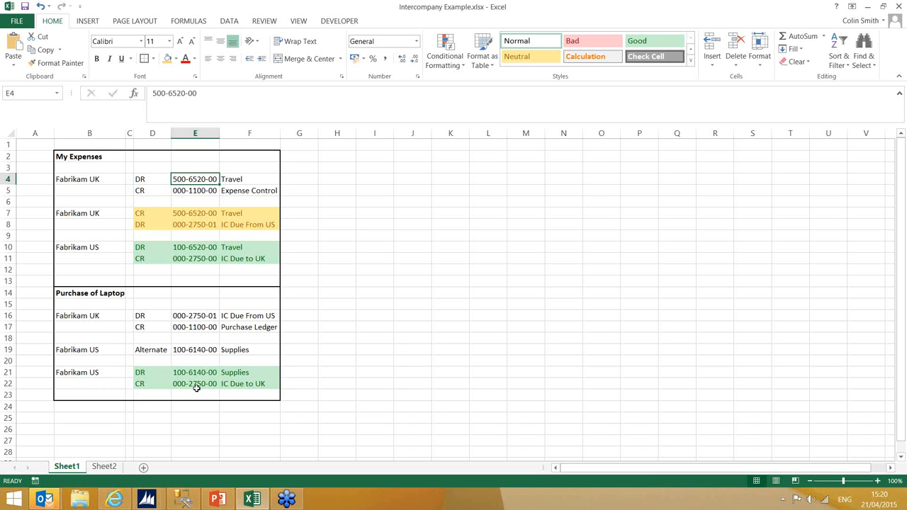
left_click(256, 374)
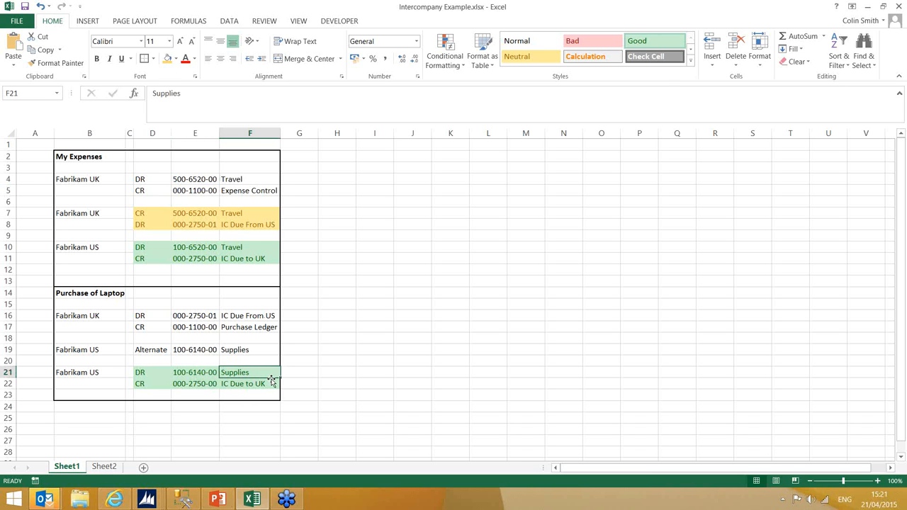
left_click(872, 5)
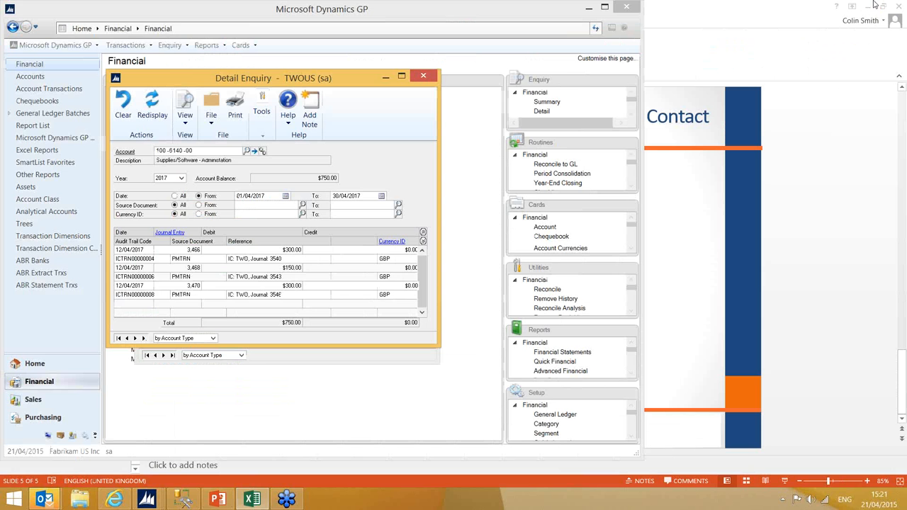
- Maximise the main window, make Setup the main section of the Financial page, and expand its Intercompany Postings options
left_click(605, 7)
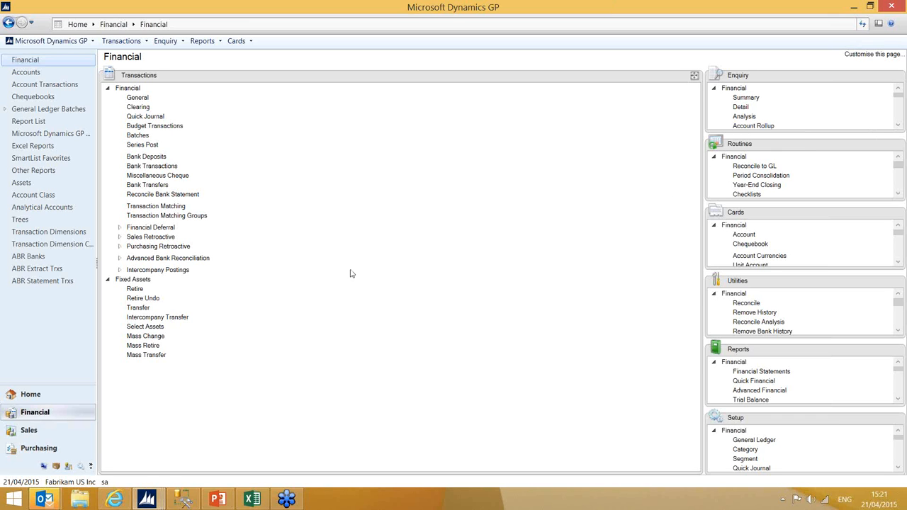
left_click(119, 270)
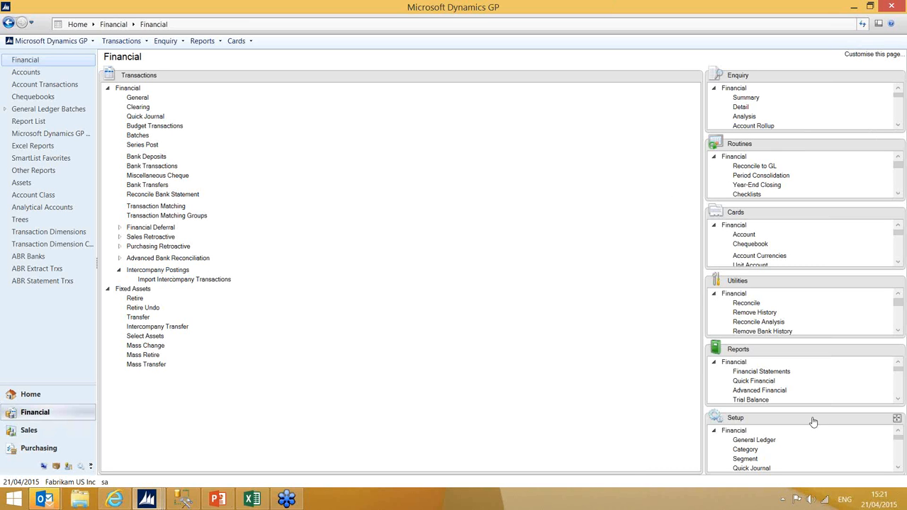
left_click_drag(813, 421, 623, 340)
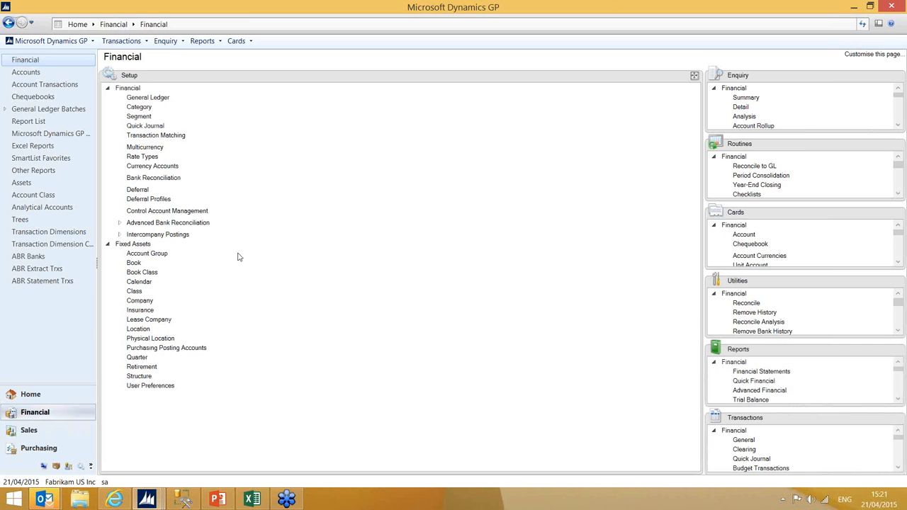
left_click(172, 235)
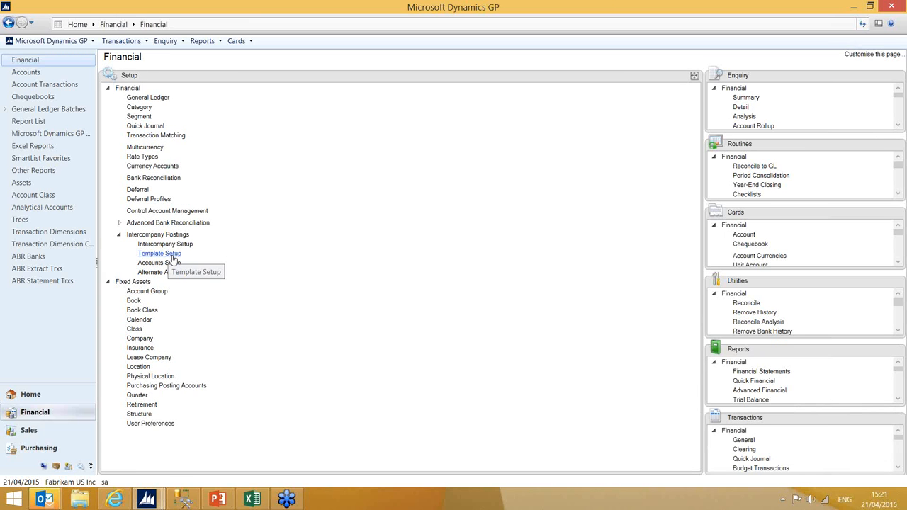